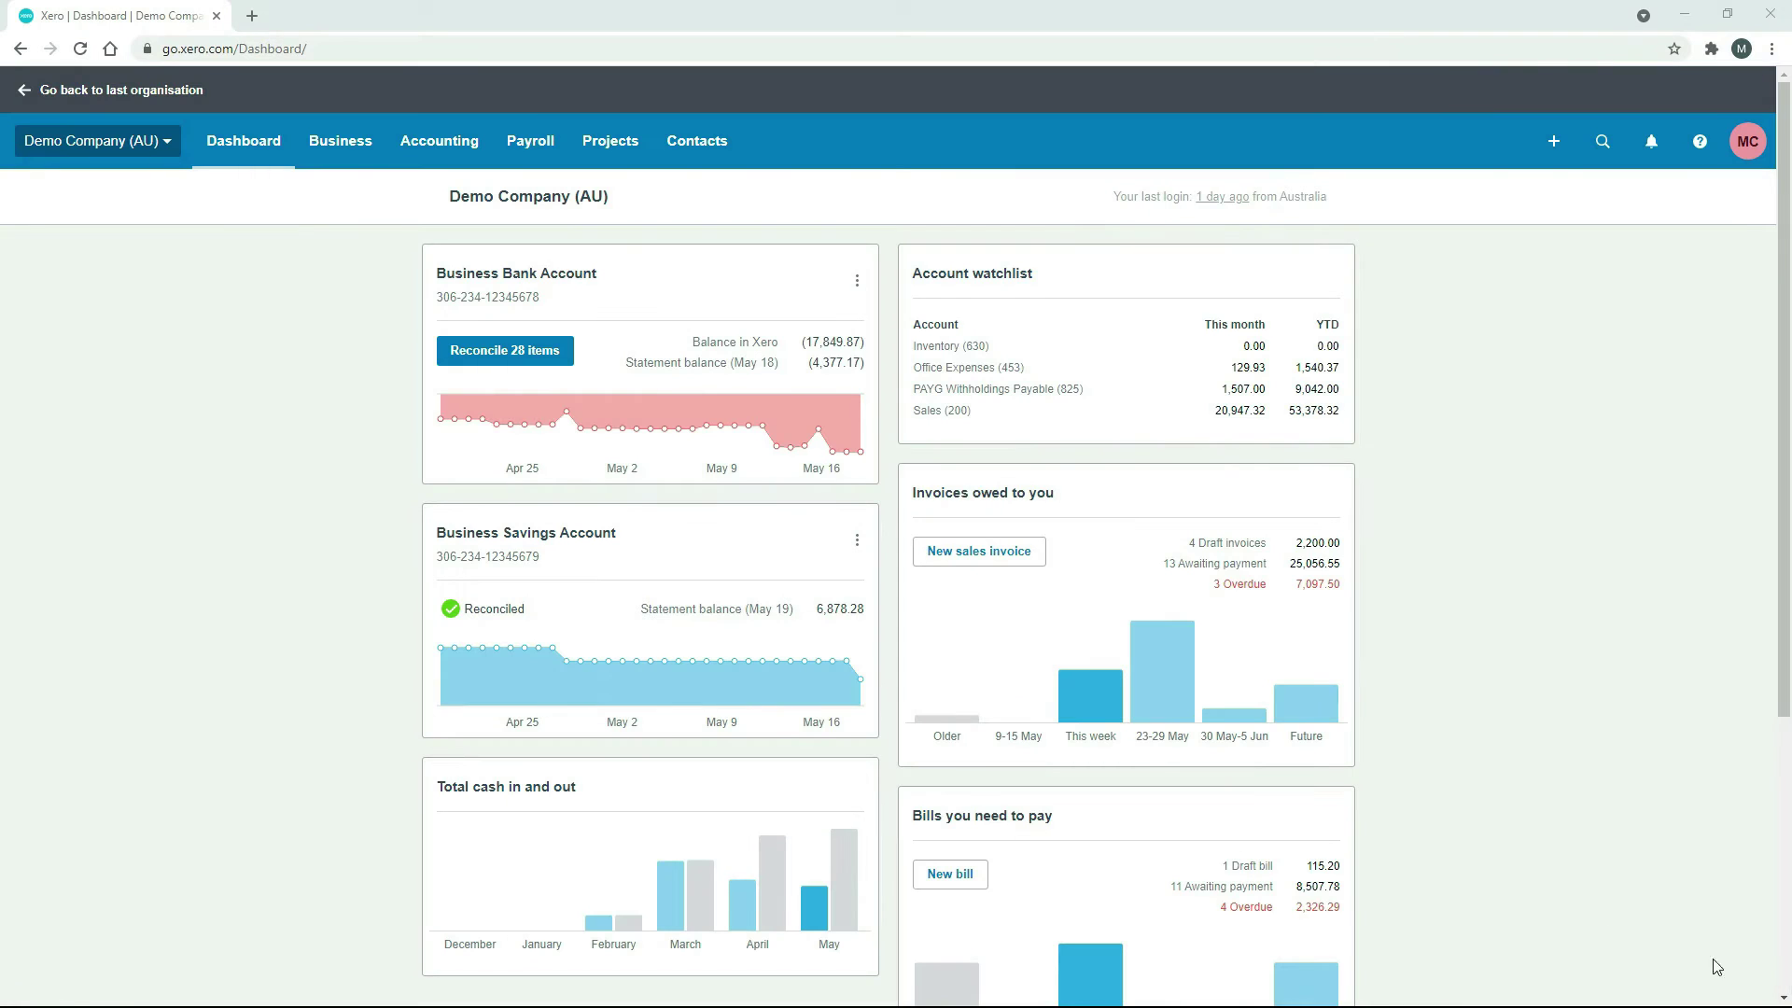
Go to Payroll > Pay employees to reach the Pay Runs list
click(532, 145)
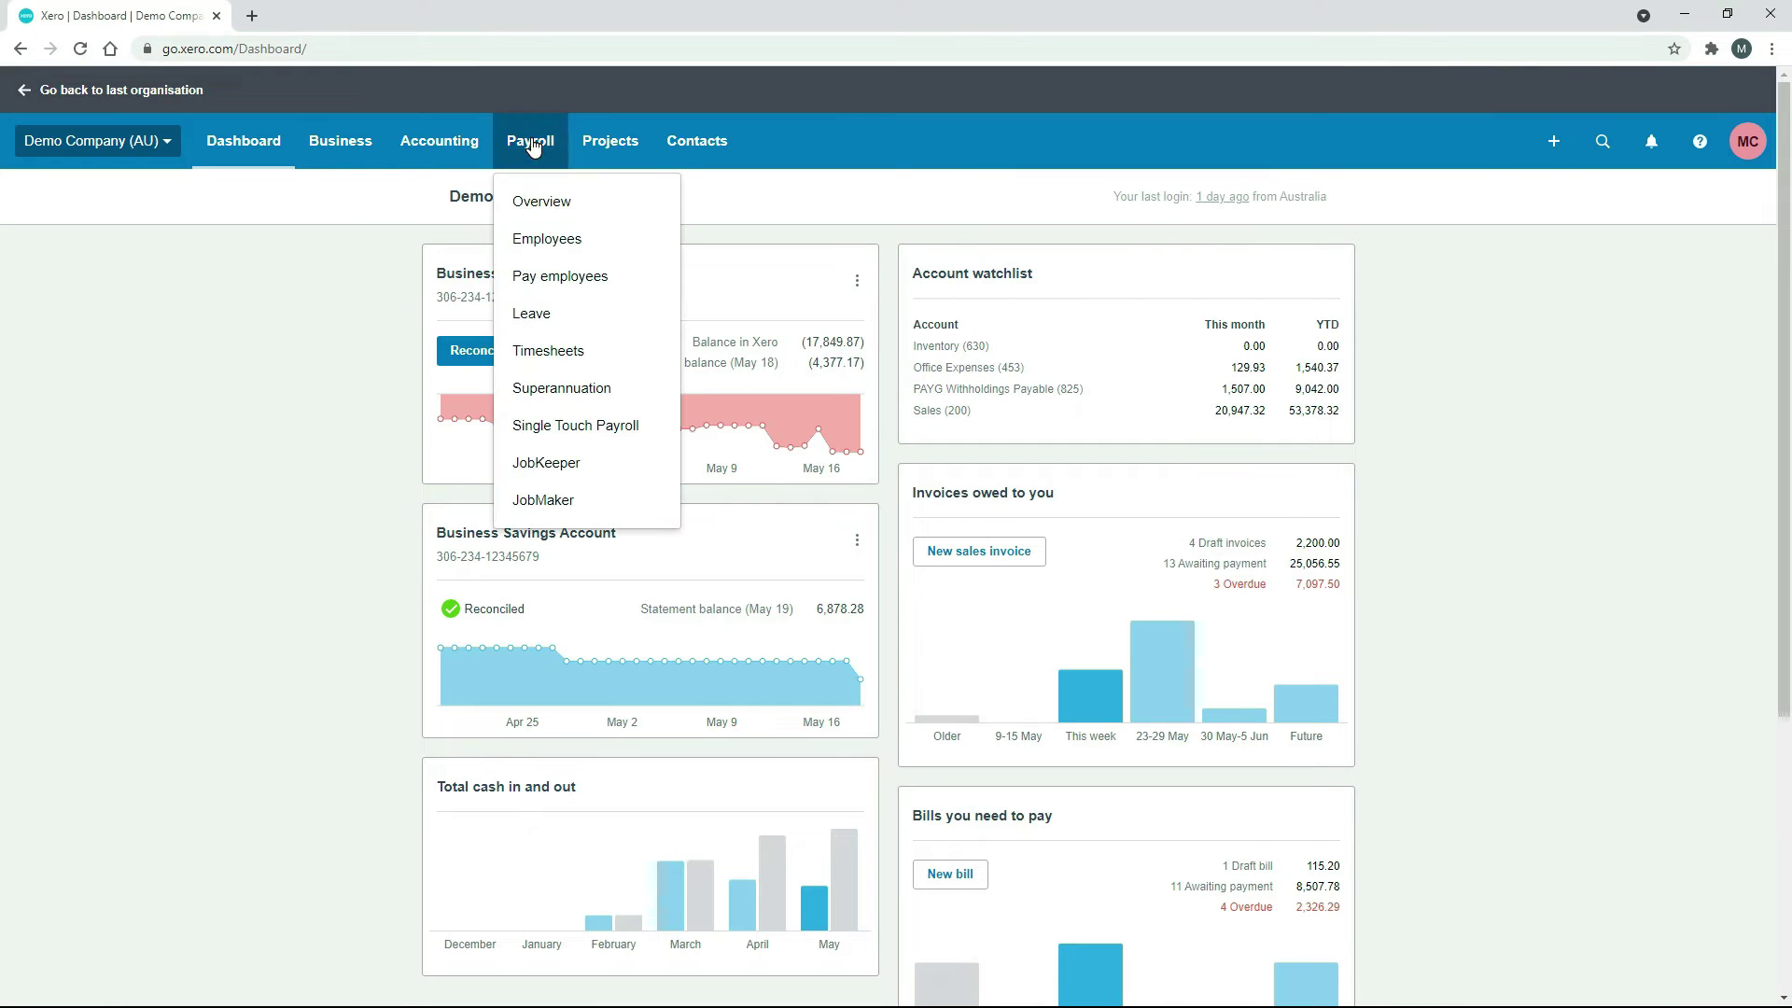
click(577, 284)
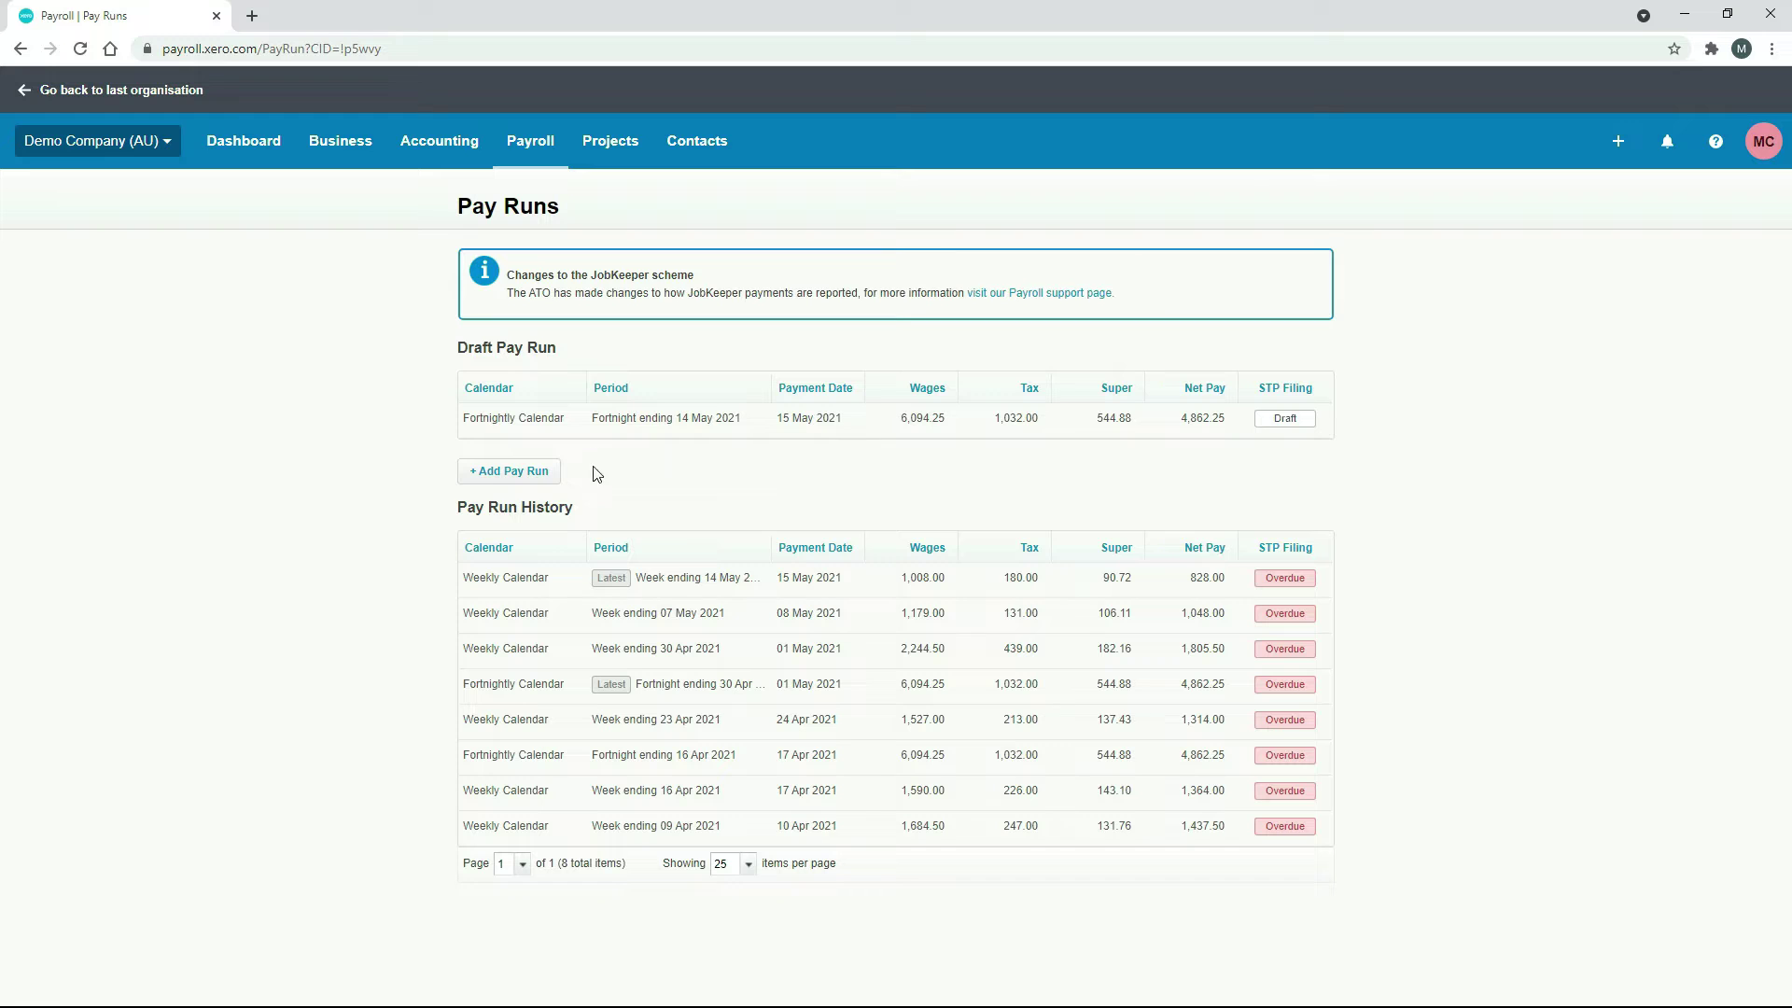
Set up an unscheduled Weekly Calendar pay run, current financial year, week ending 14 May 2021
click(502, 478)
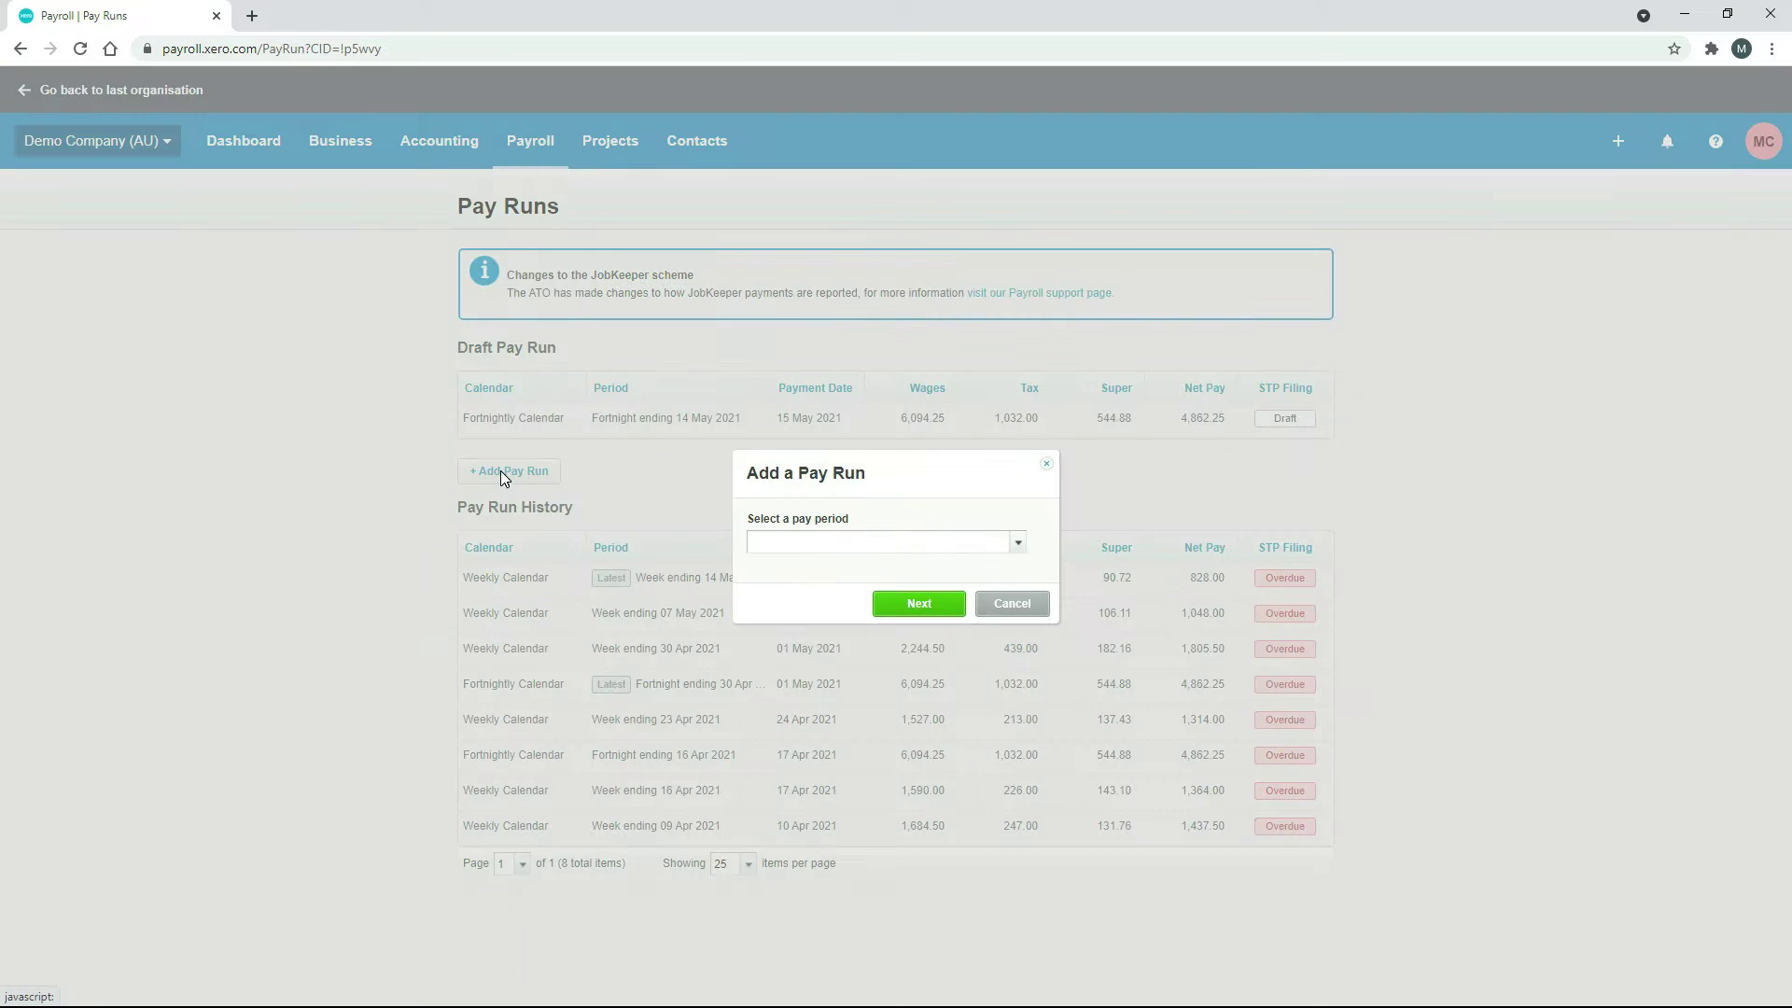
click(1018, 545)
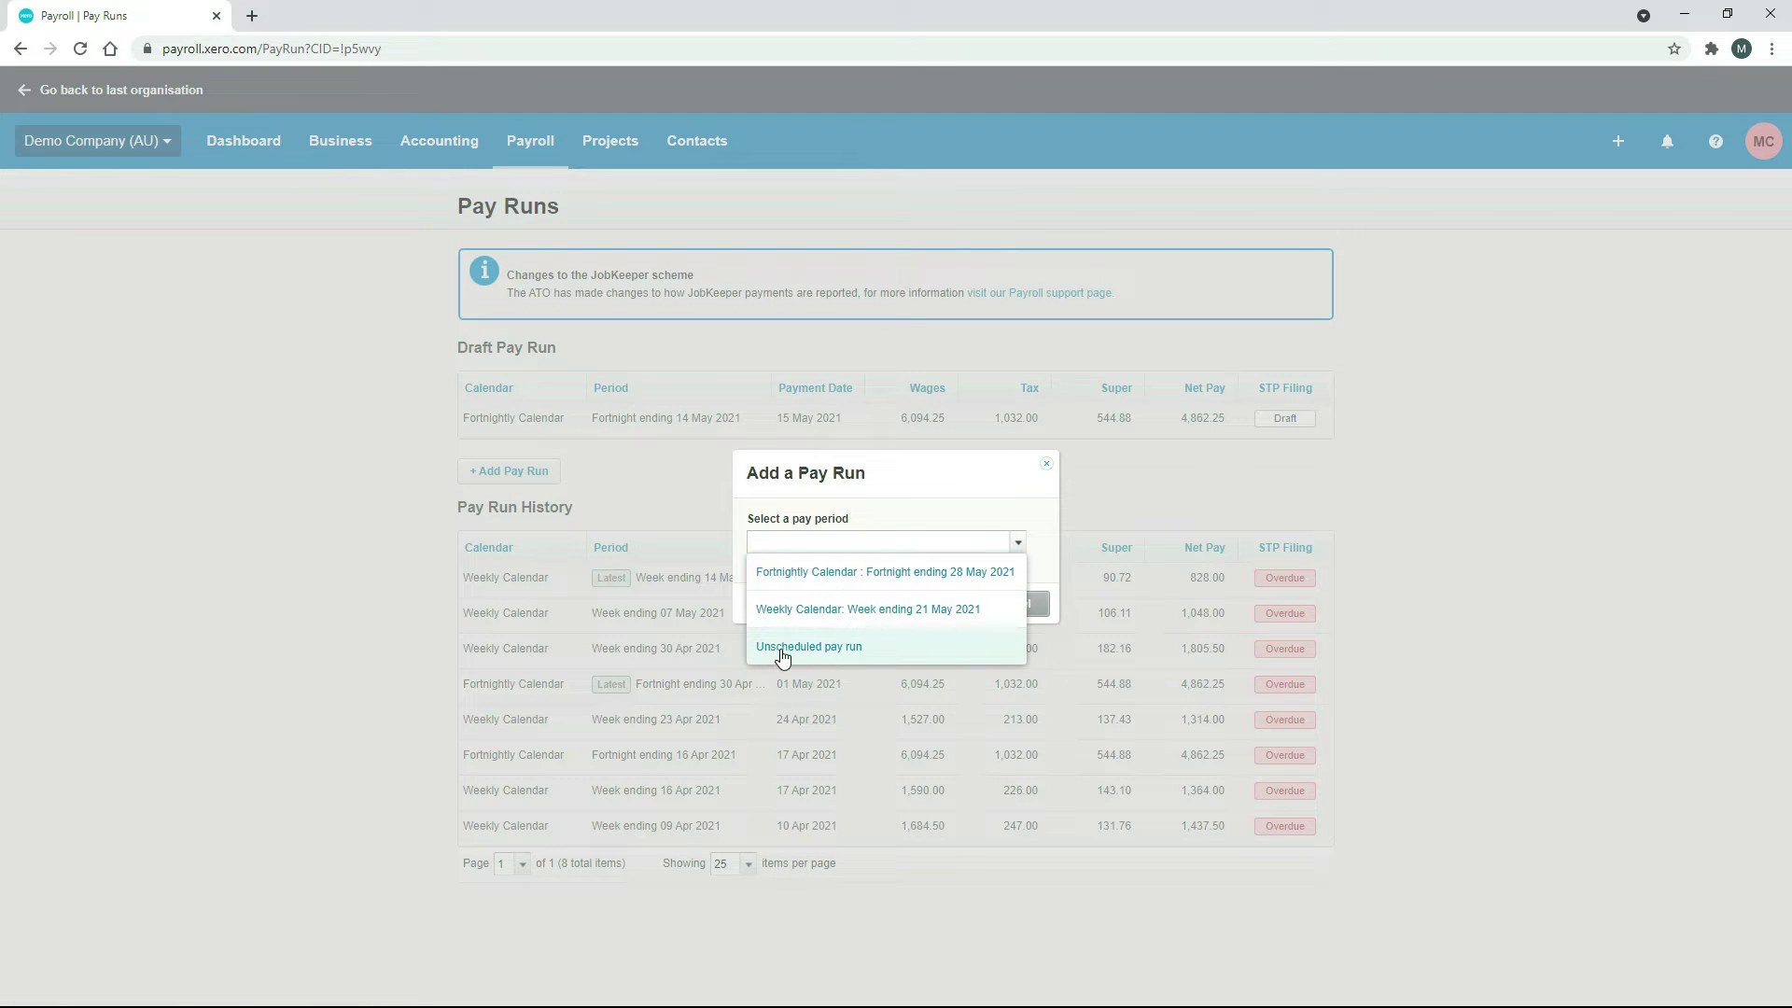
click(834, 656)
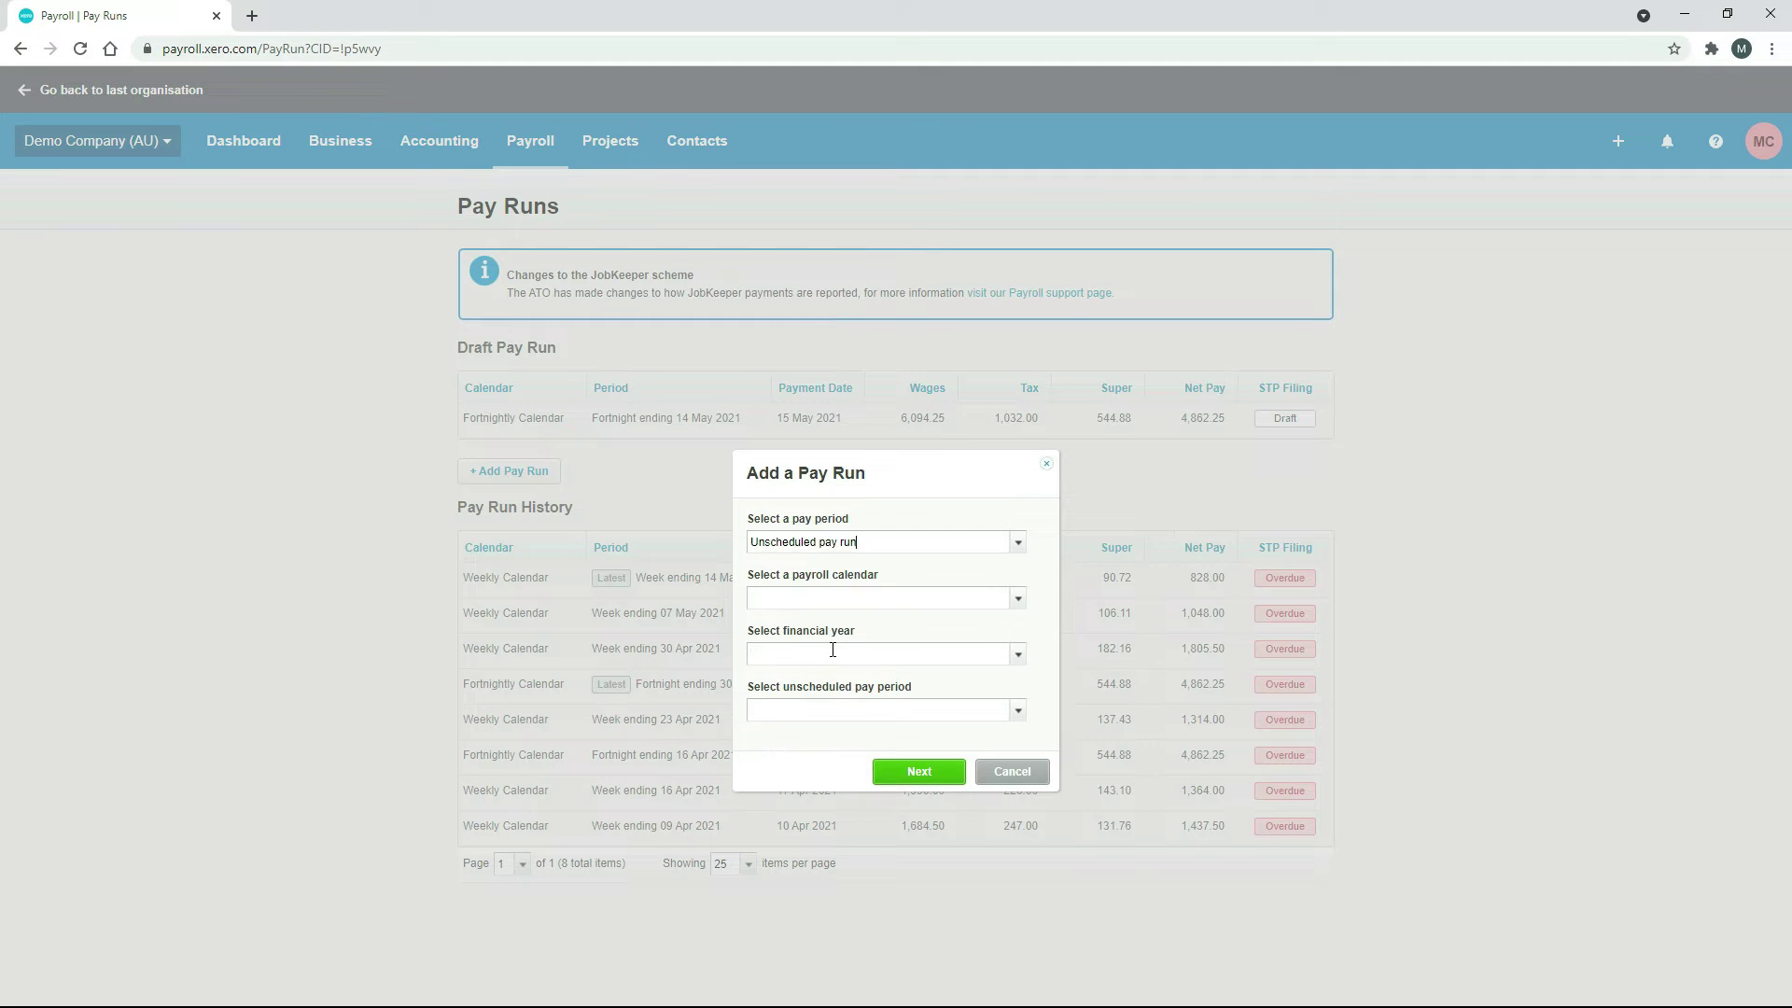
click(1017, 599)
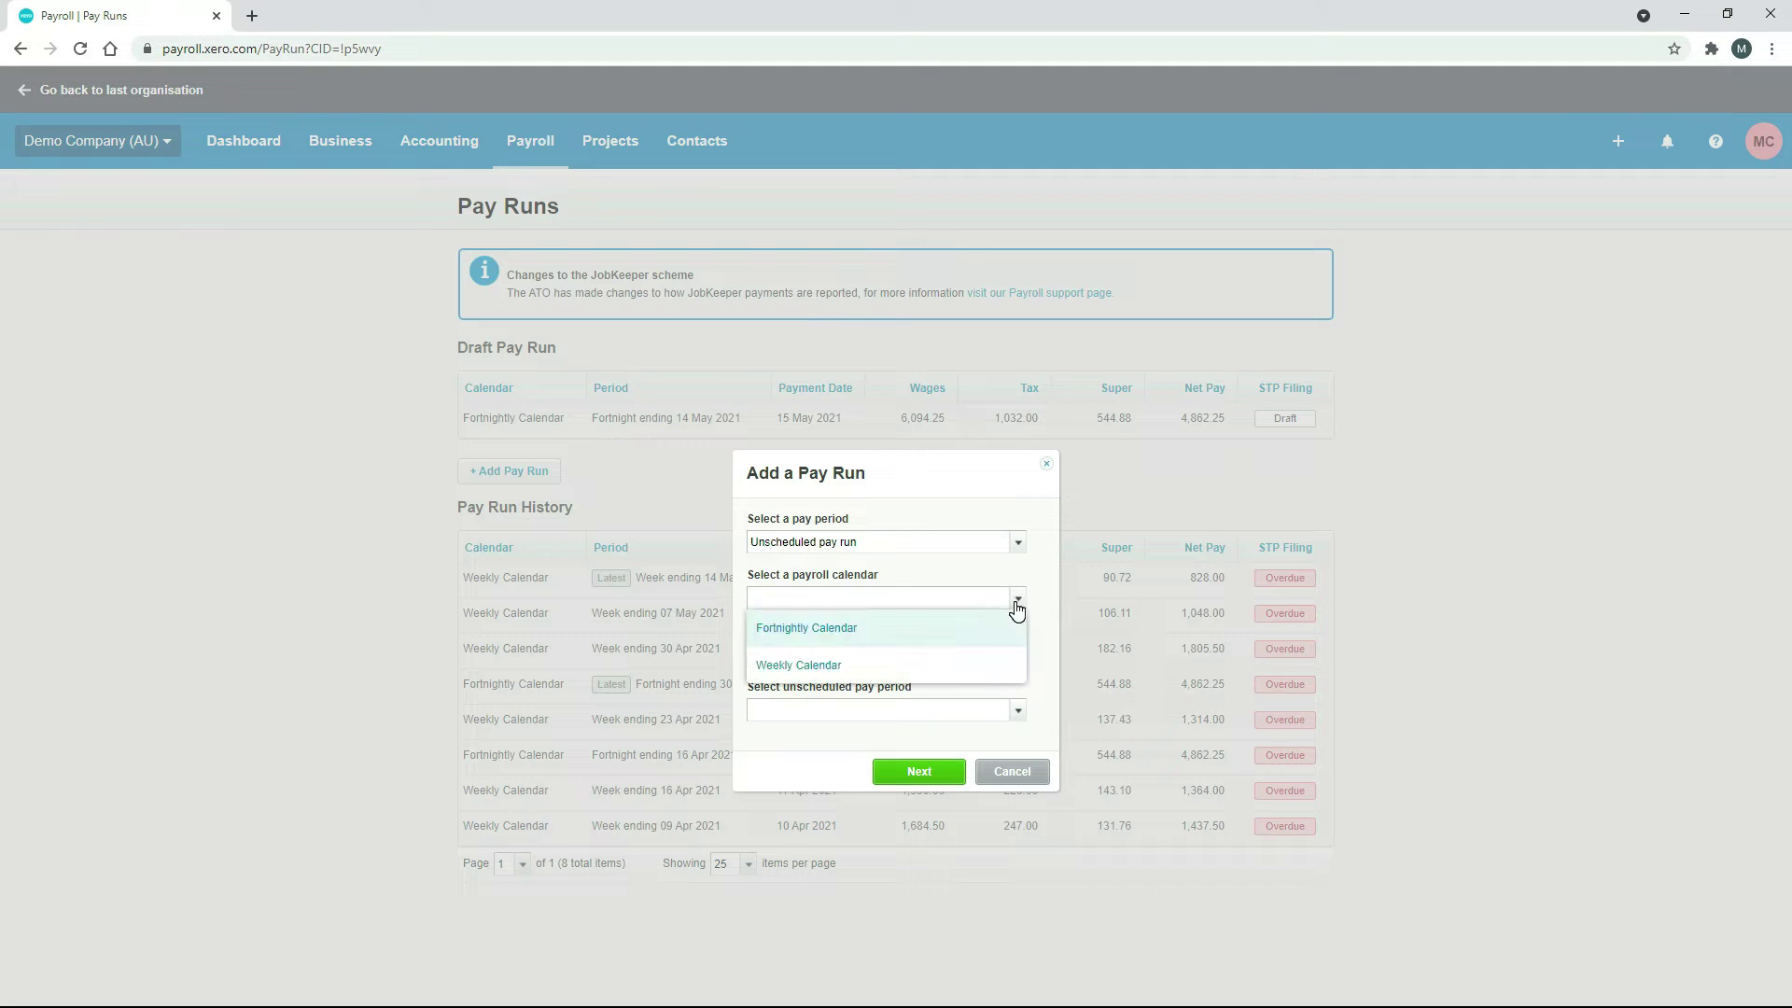
click(832, 667)
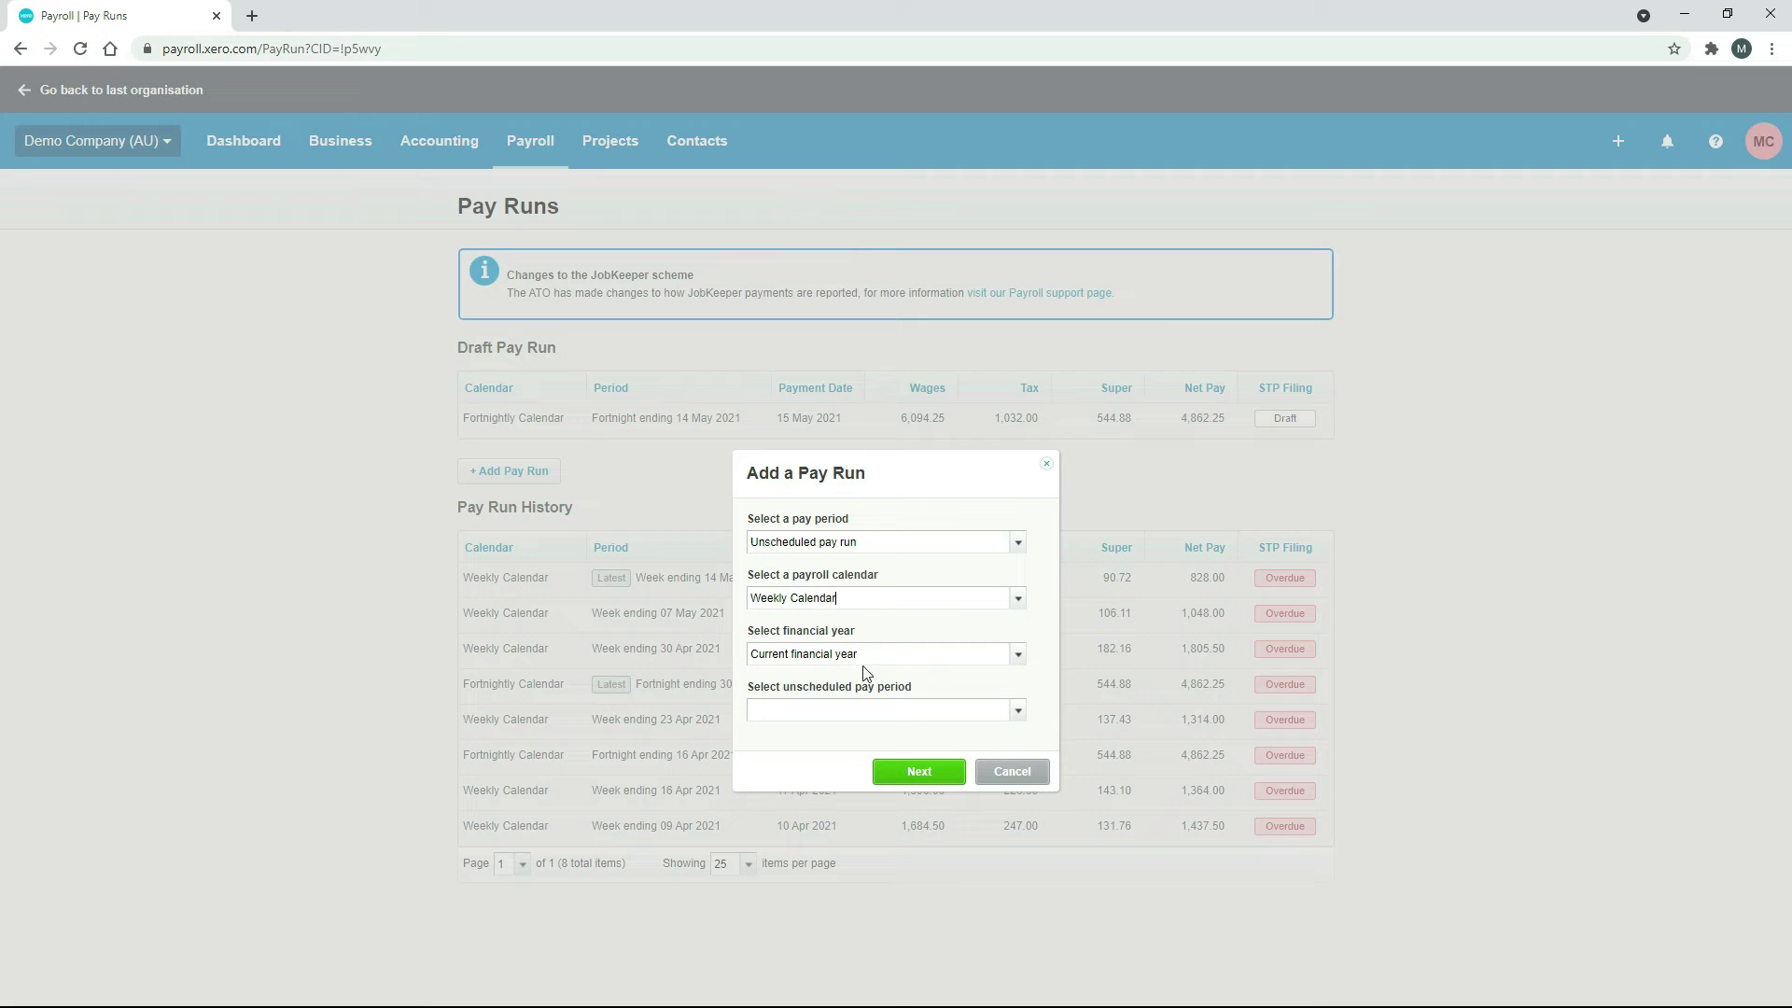
click(1020, 657)
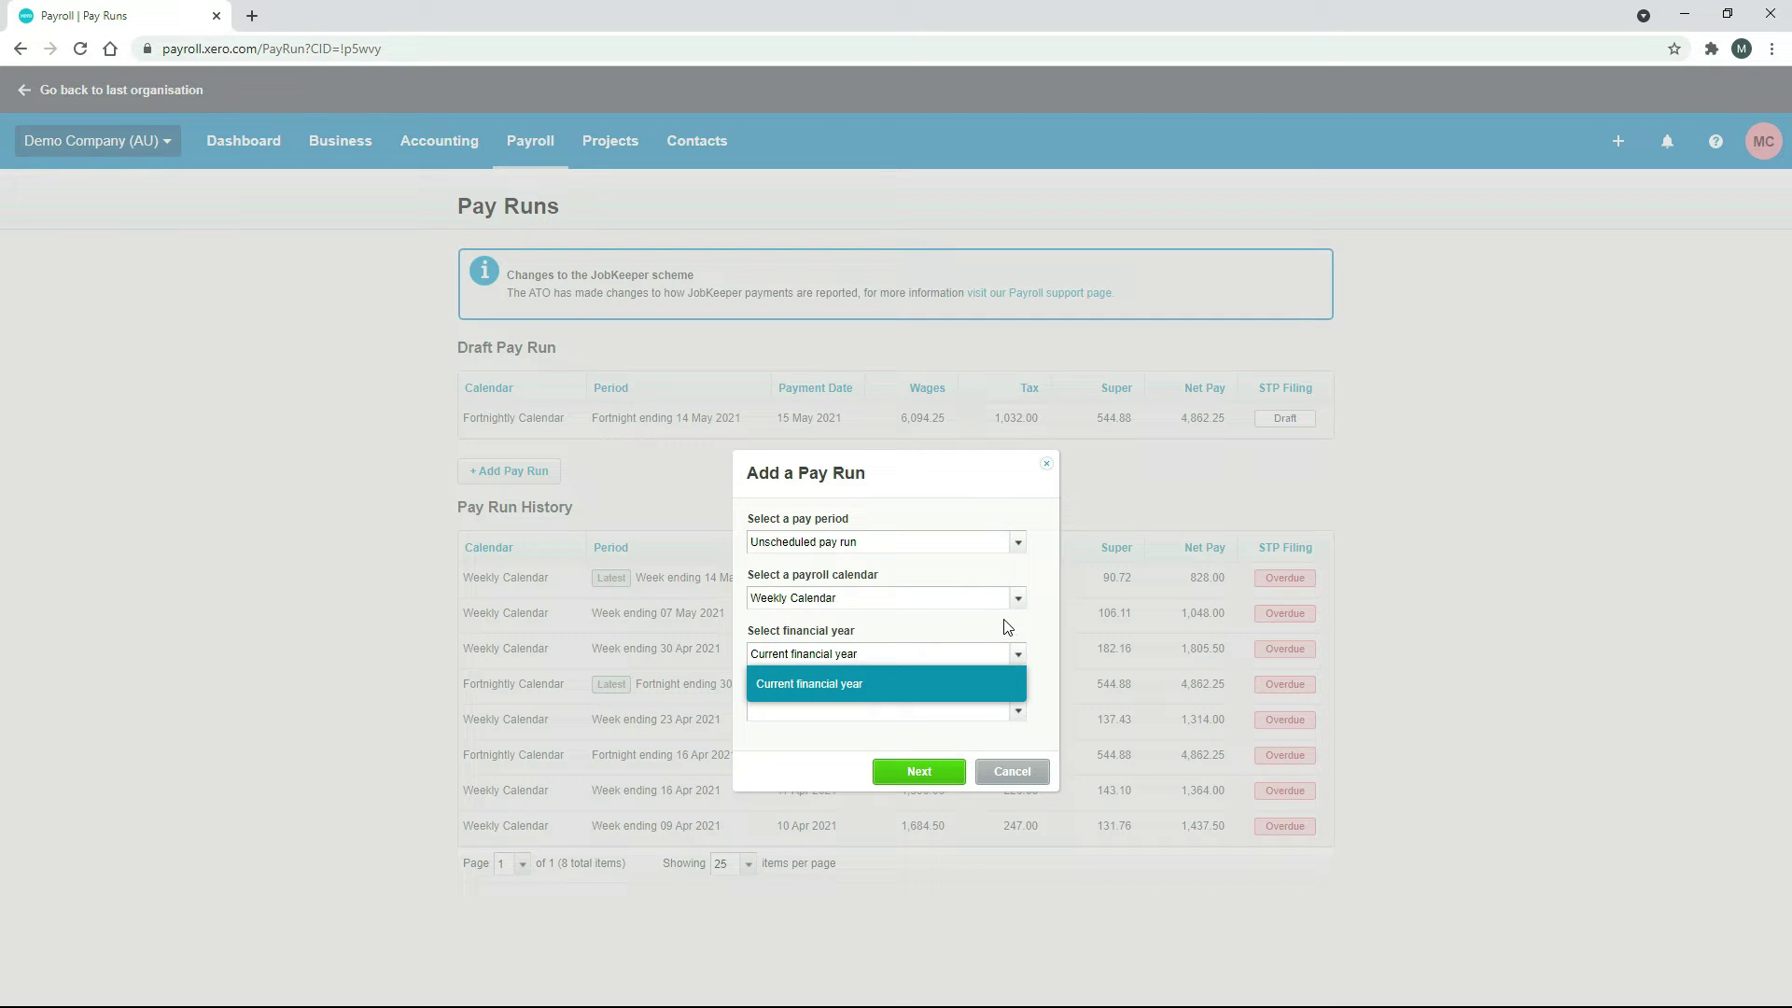
click(1008, 629)
click(1020, 714)
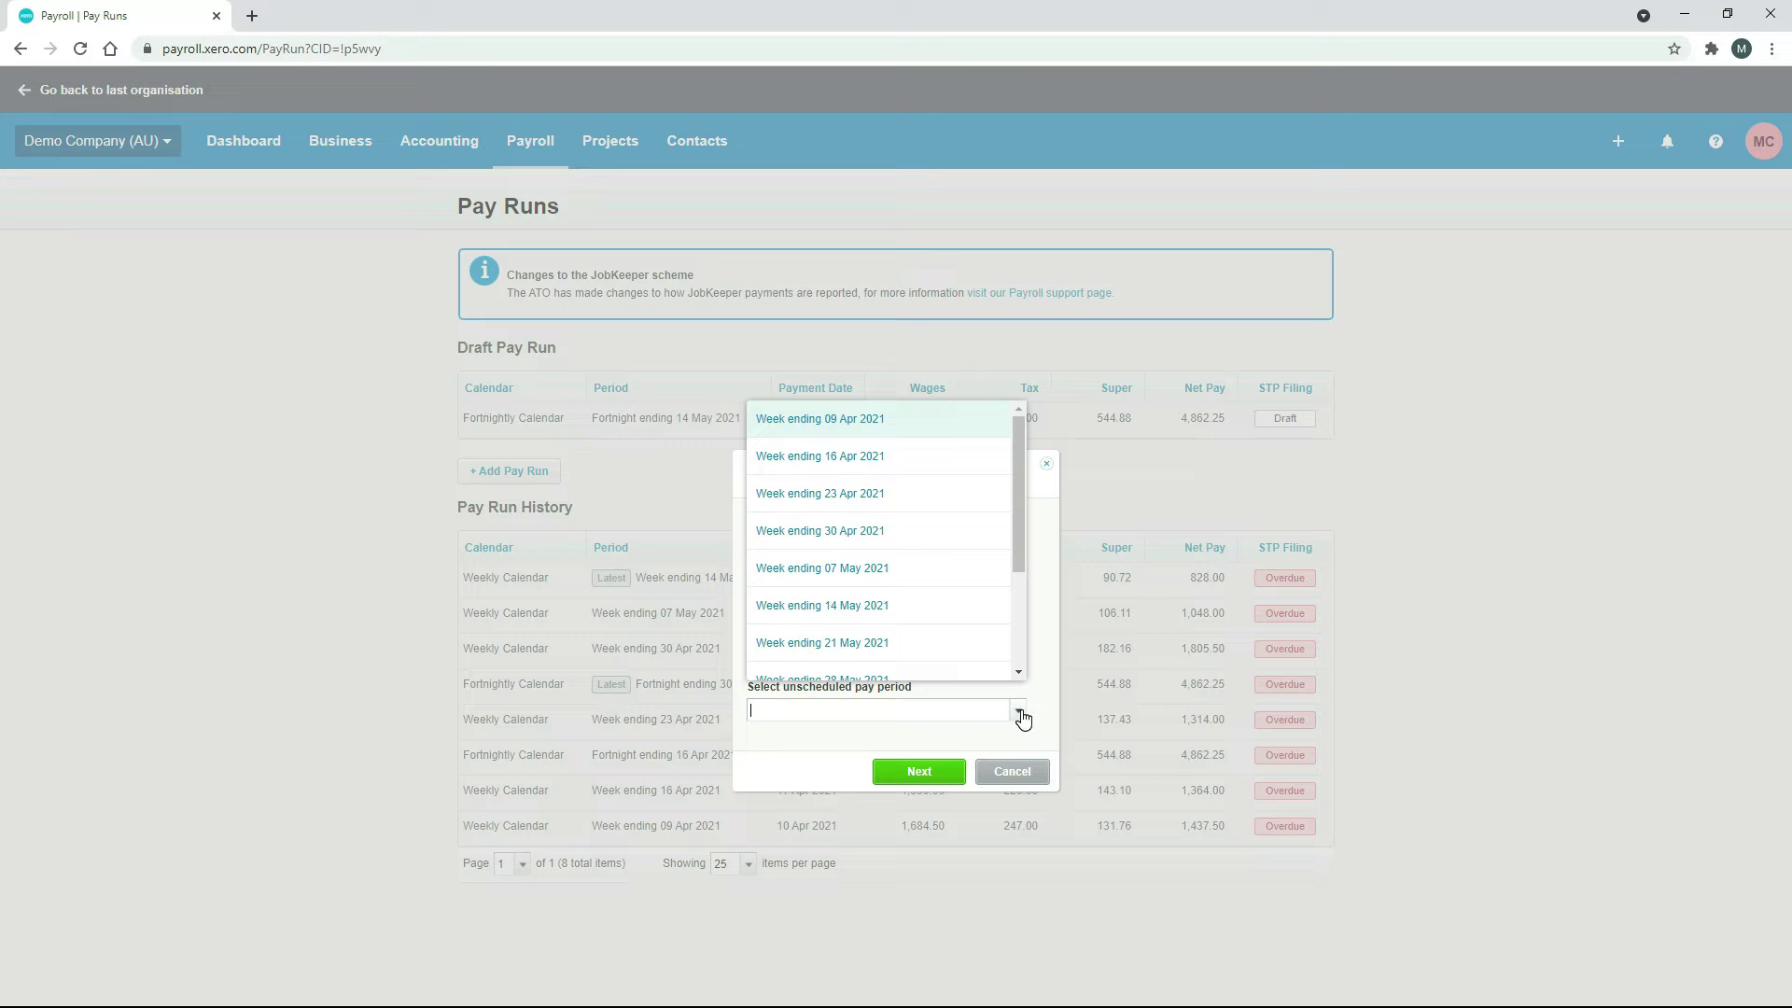
click(1040, 704)
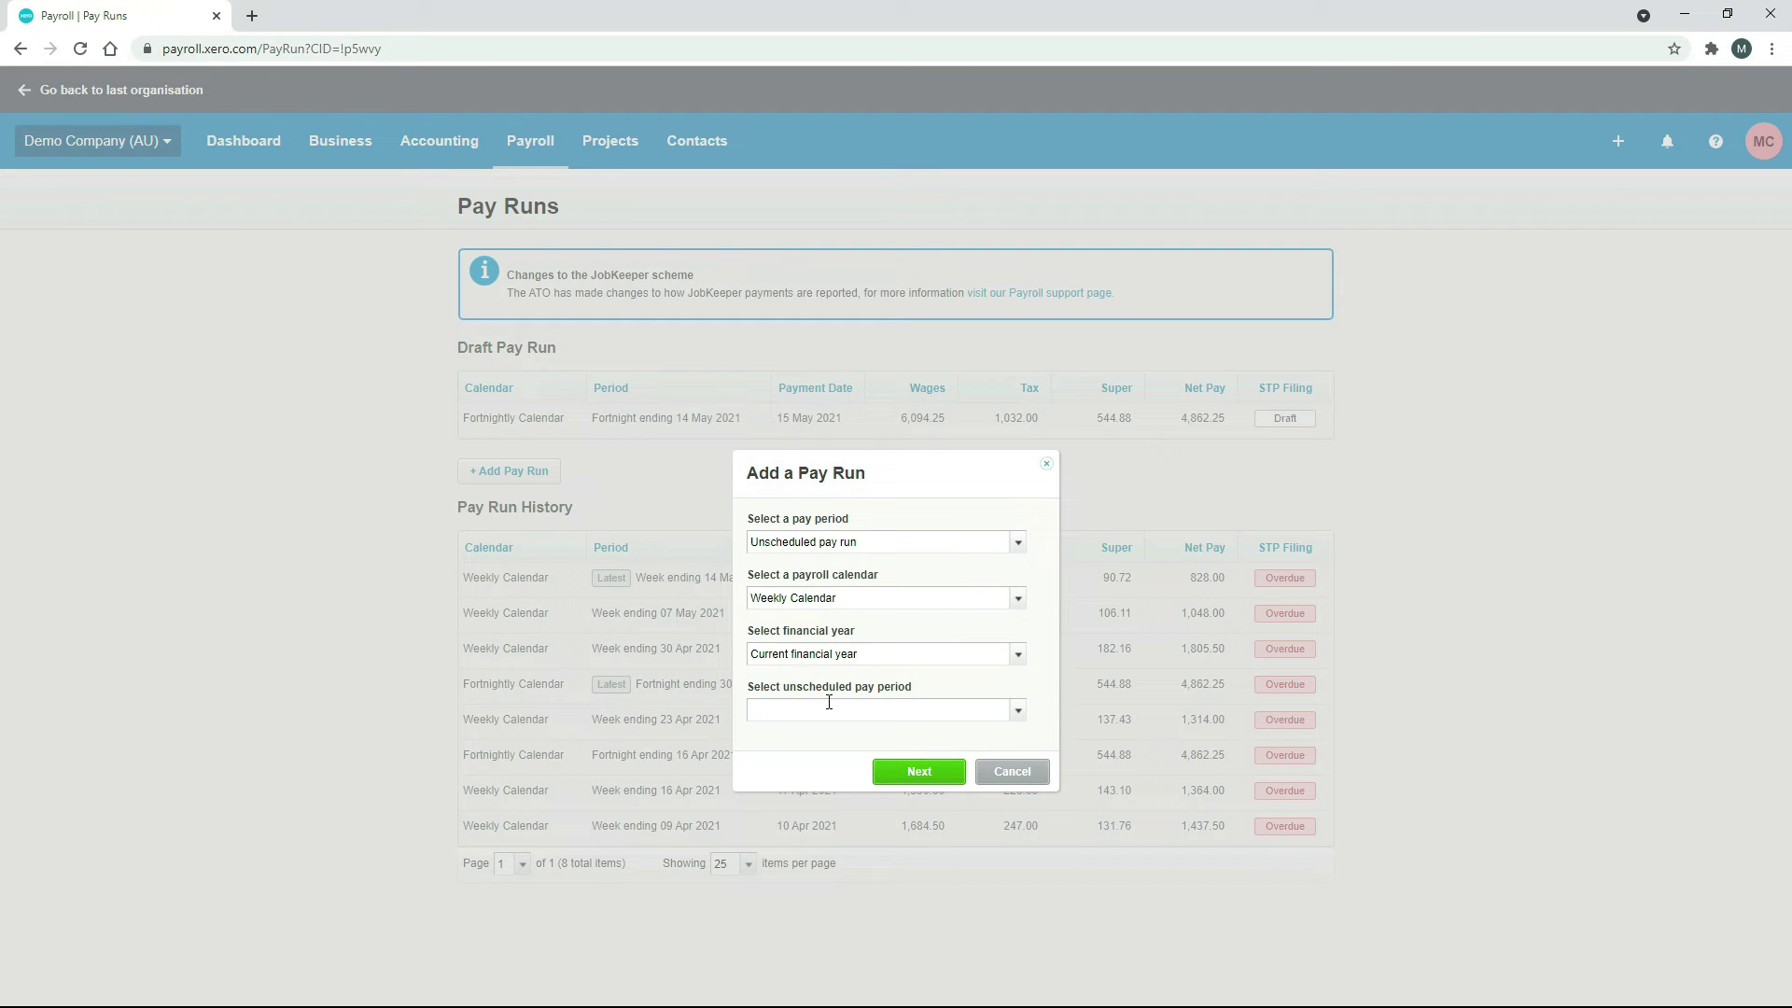
click(1016, 714)
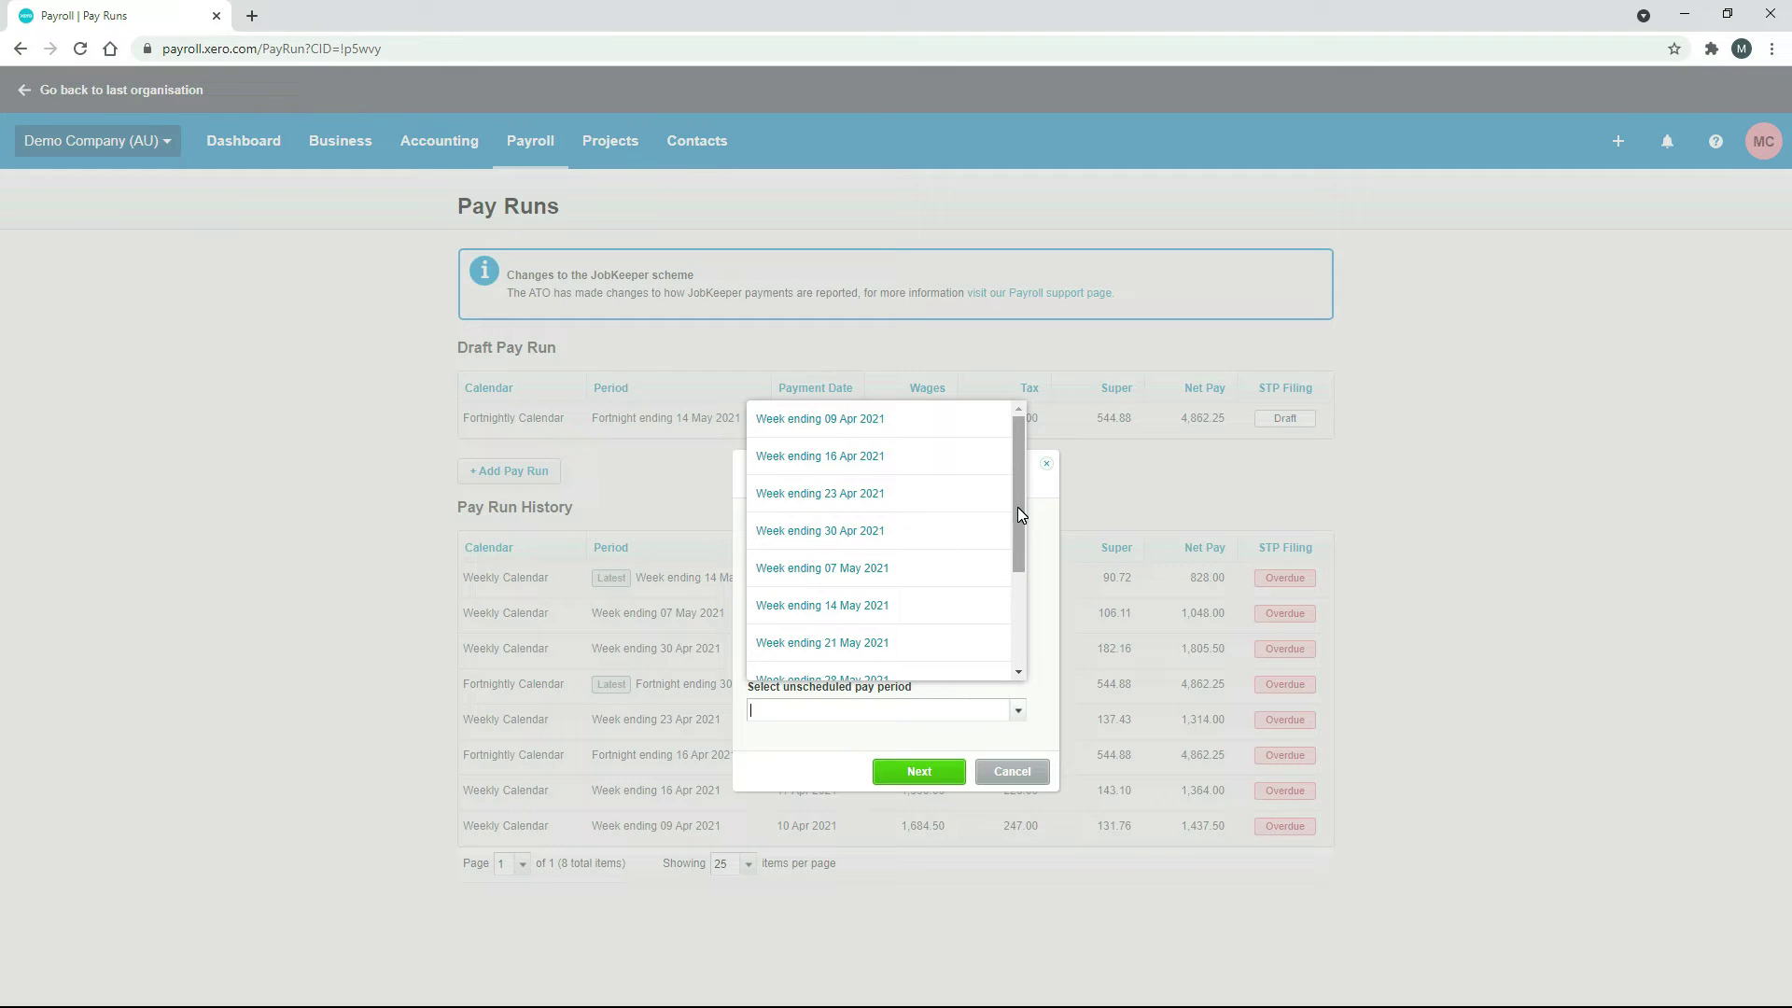
click(865, 616)
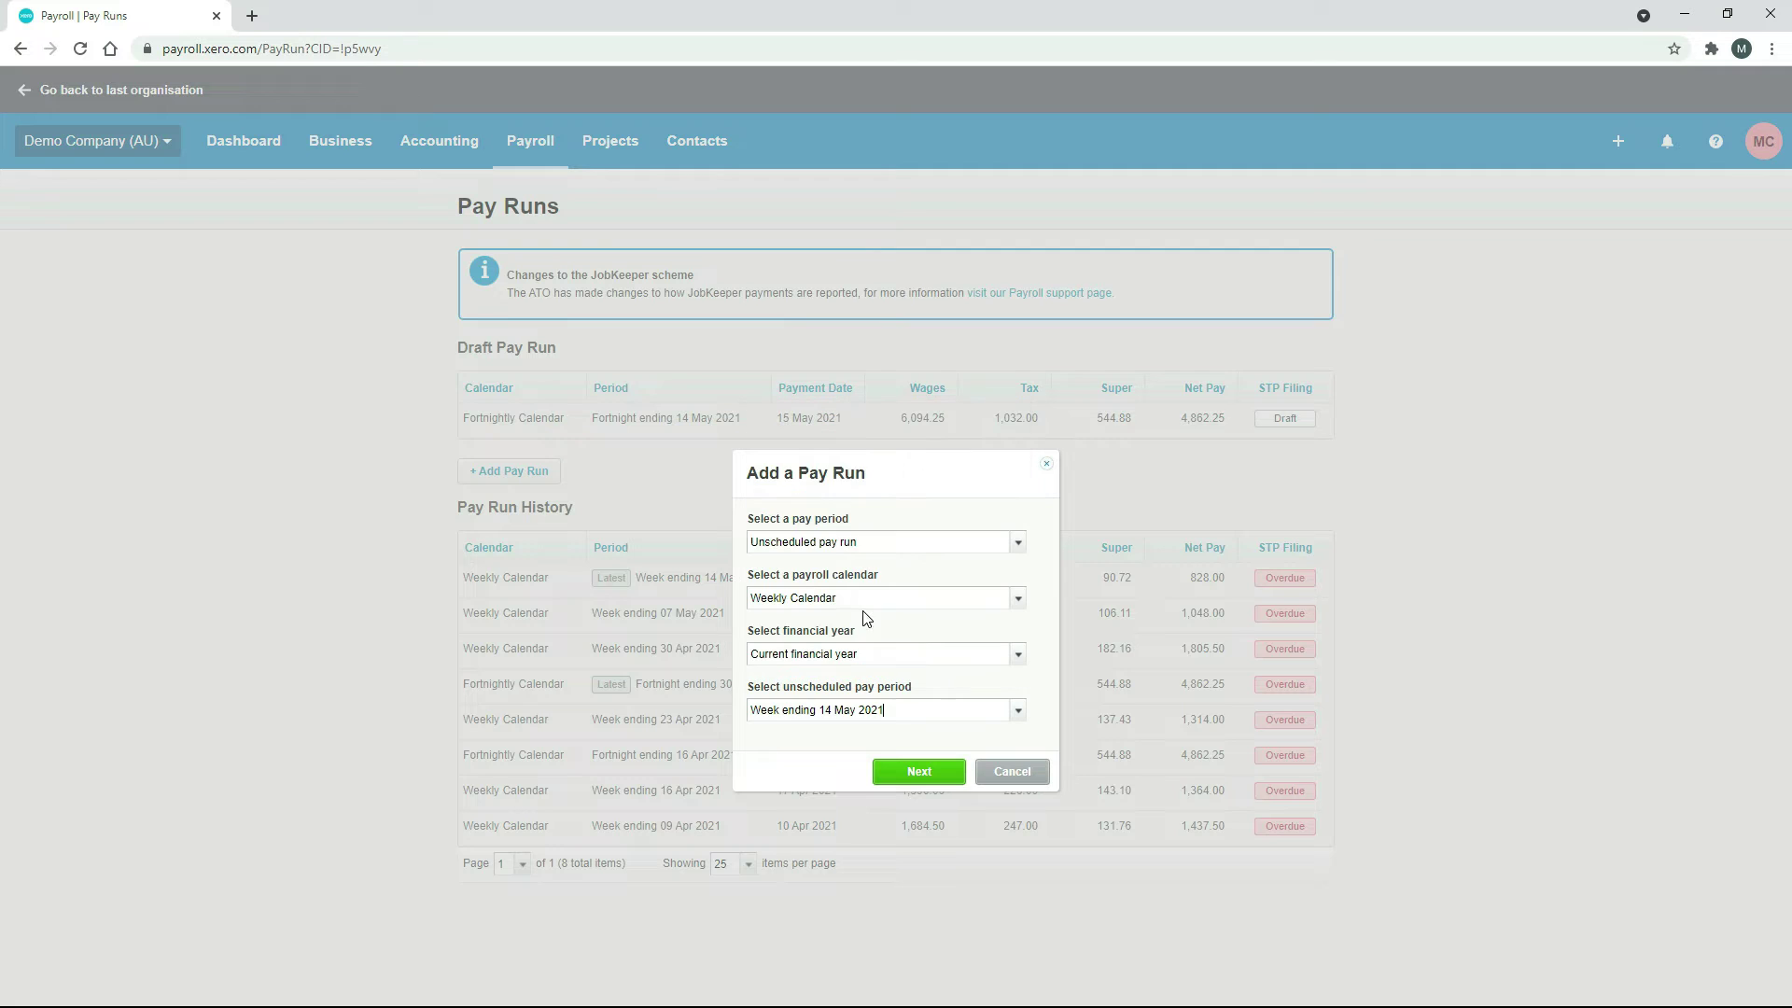
Create the pay run and include the first employee (35 hours at 21.00, net 496.00)
click(937, 780)
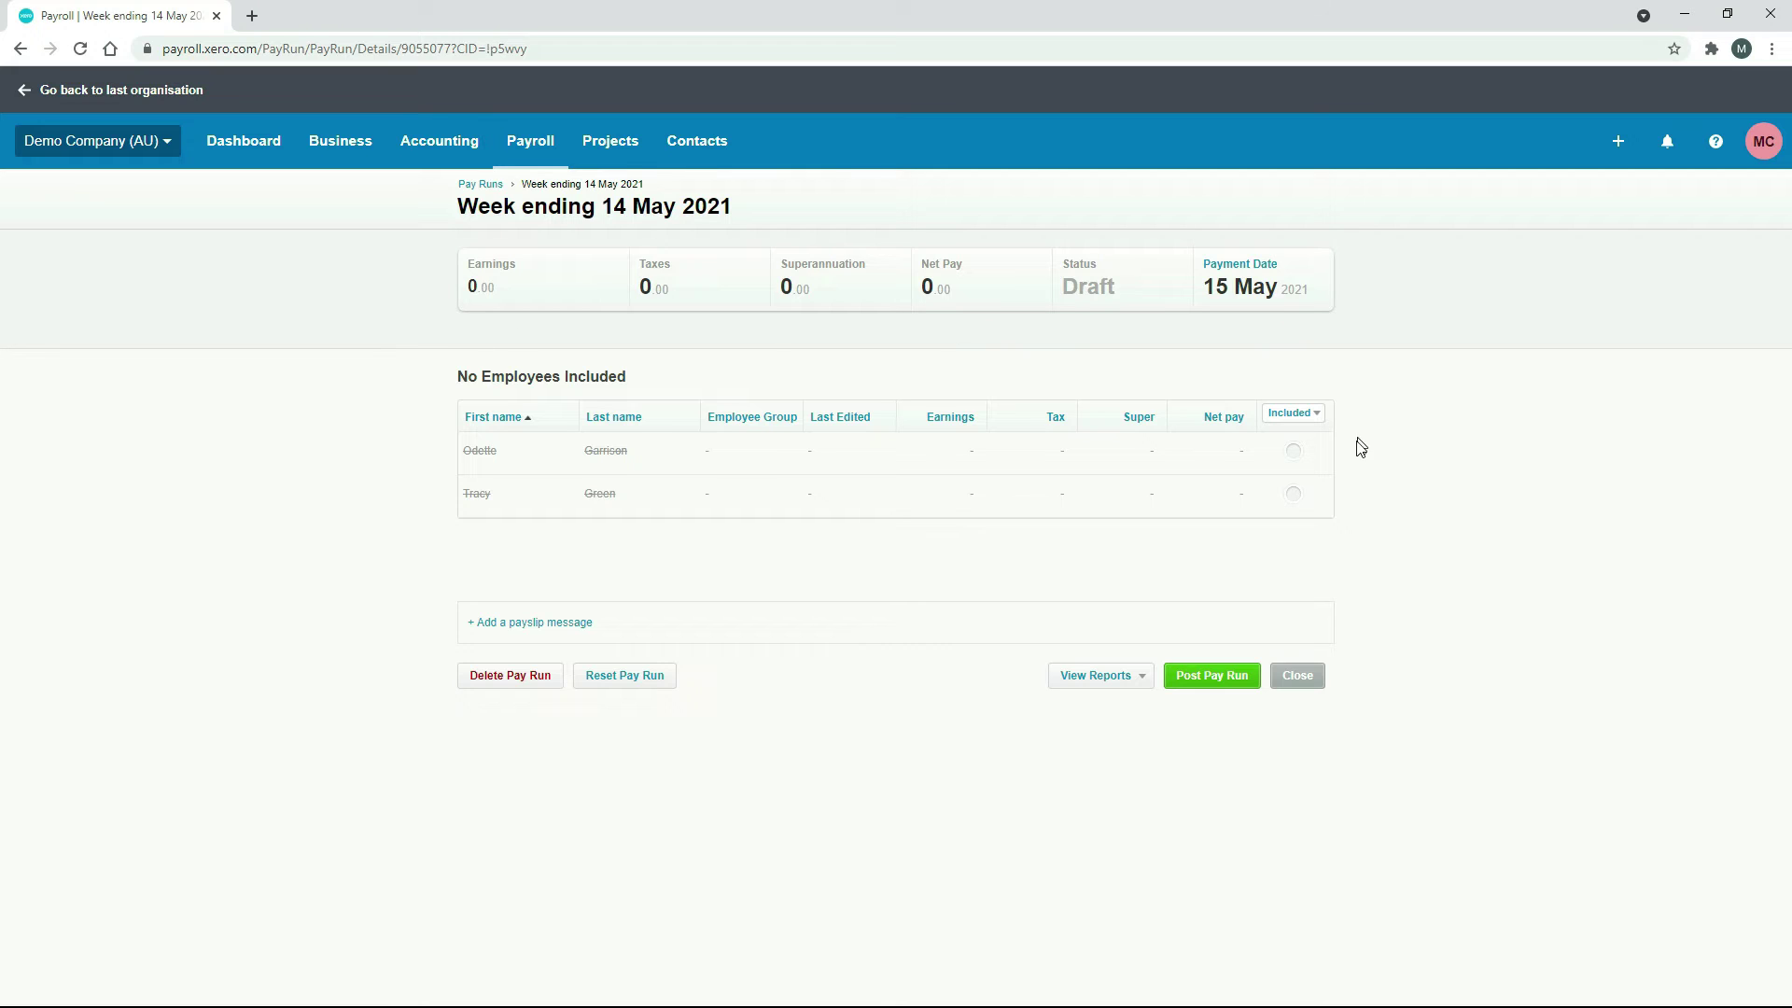
click(1294, 454)
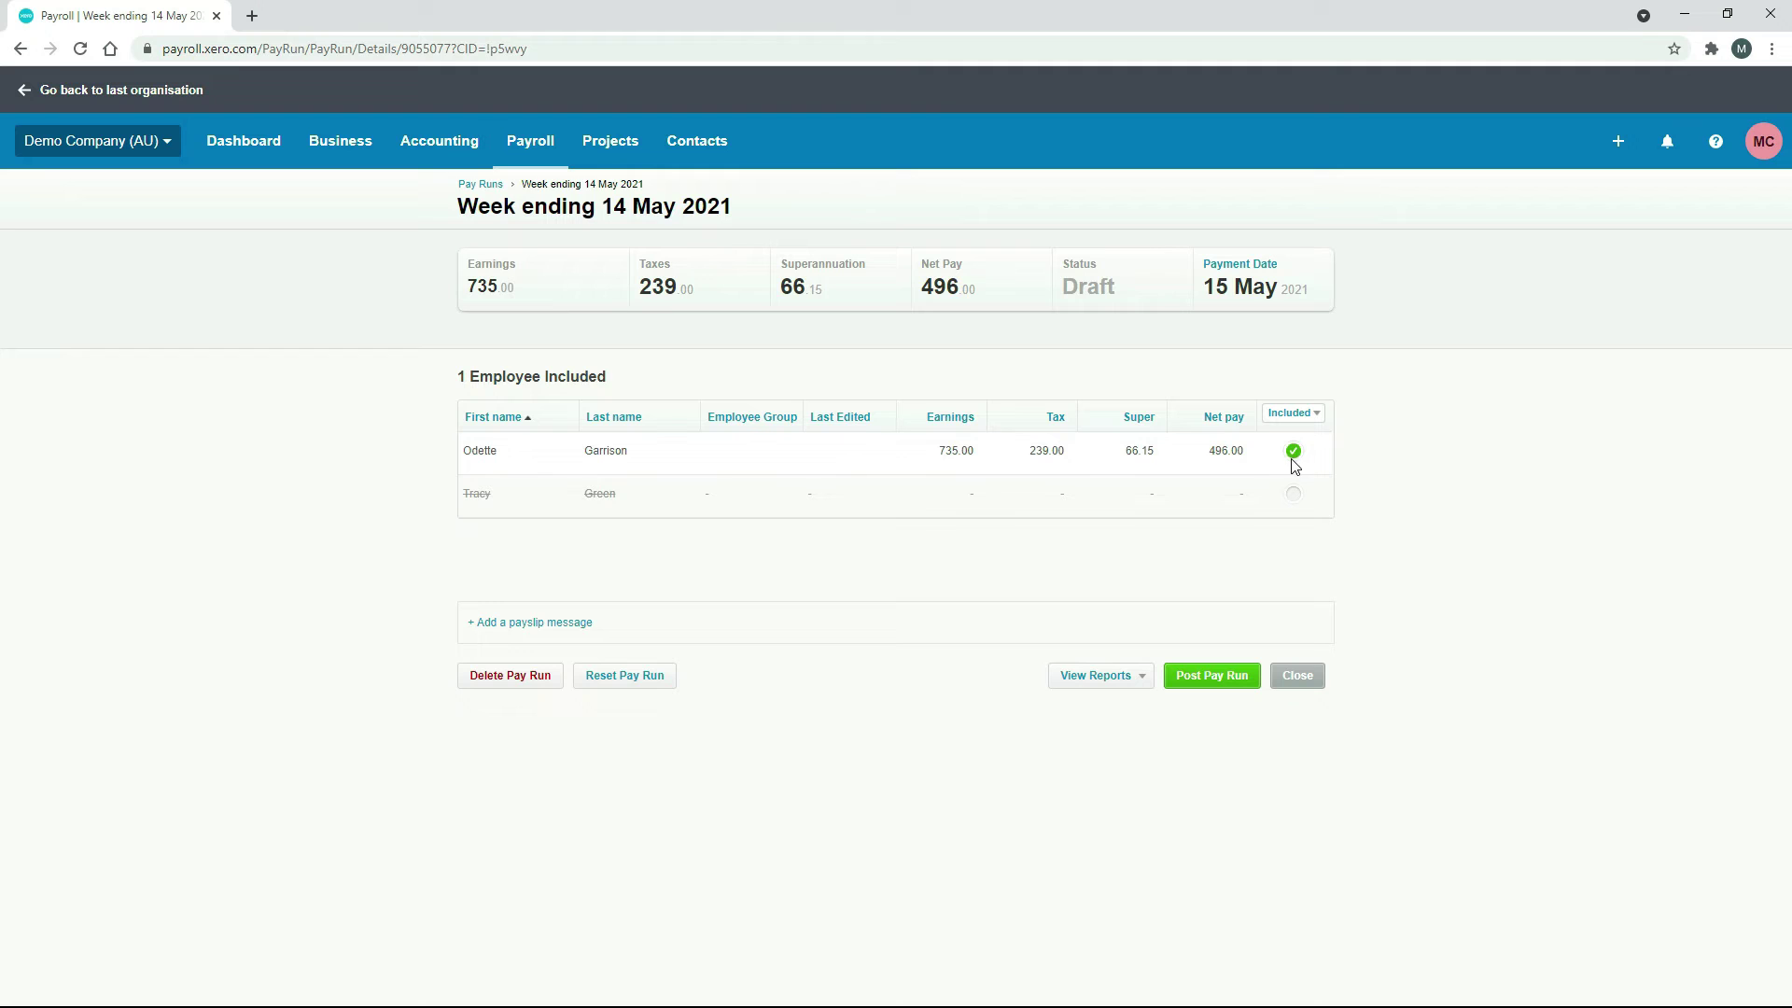
click(561, 460)
Remove the Ordinary Hours earnings line from the first employee's payslip
click(912, 460)
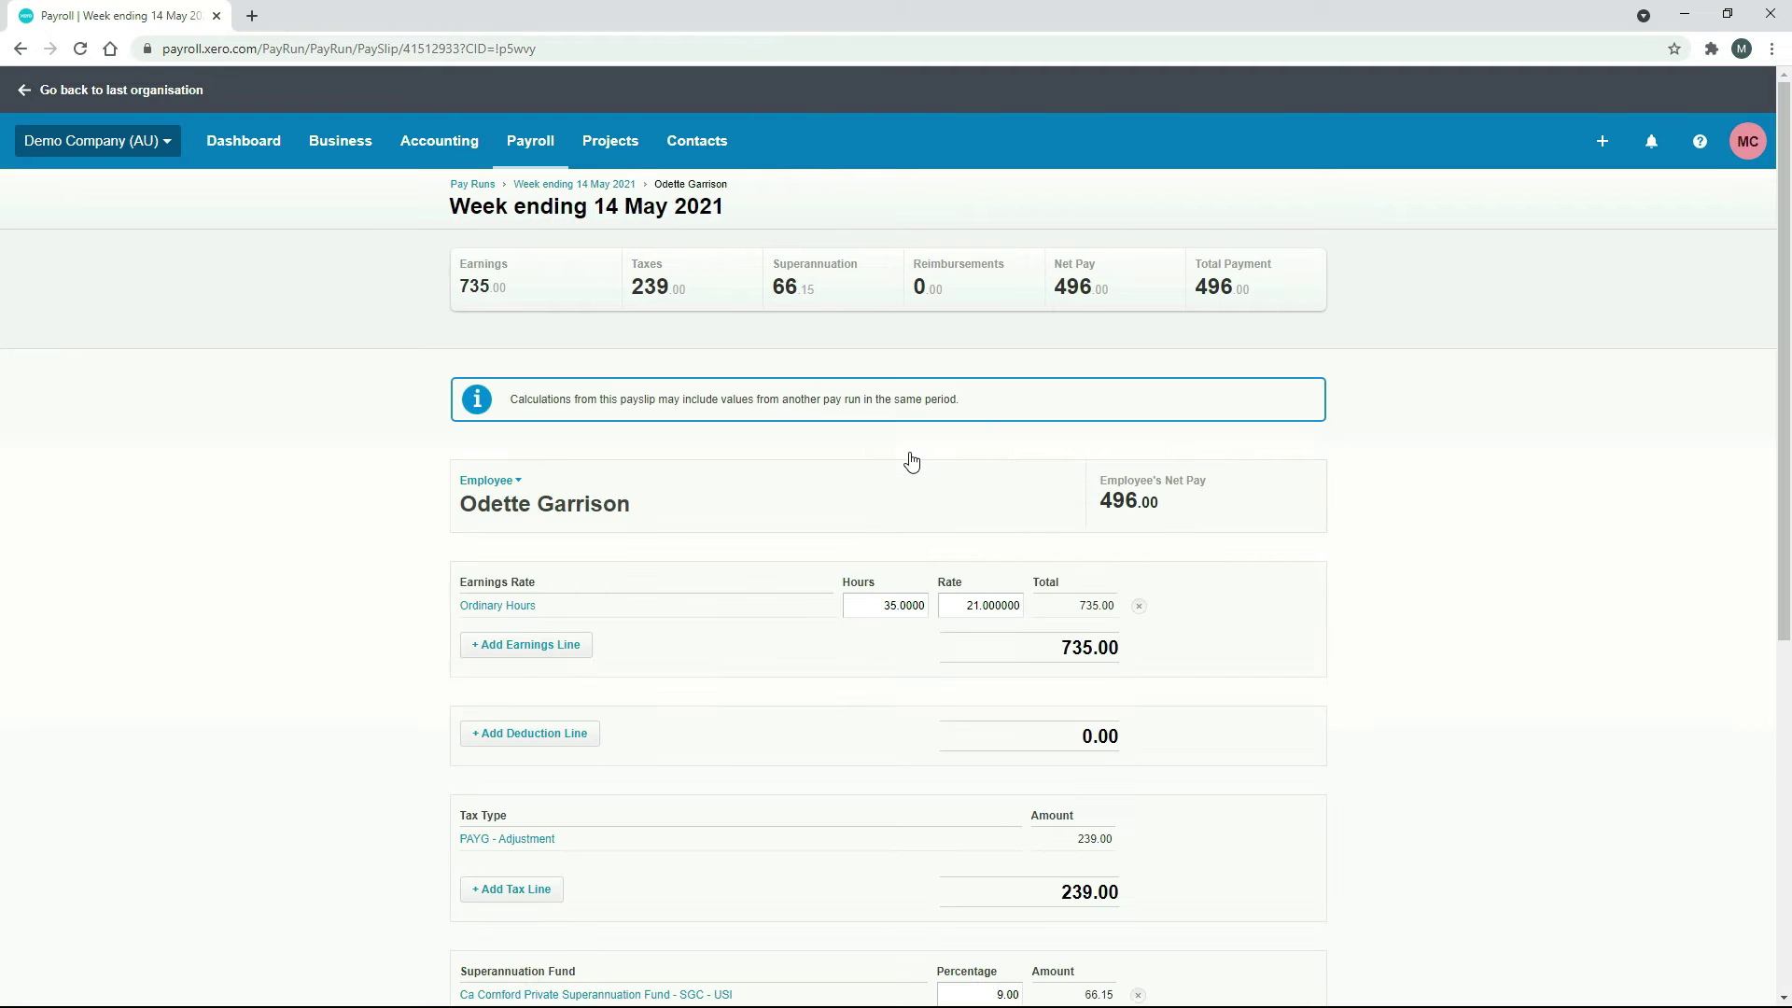
drag(1788, 338, 1773, 563)
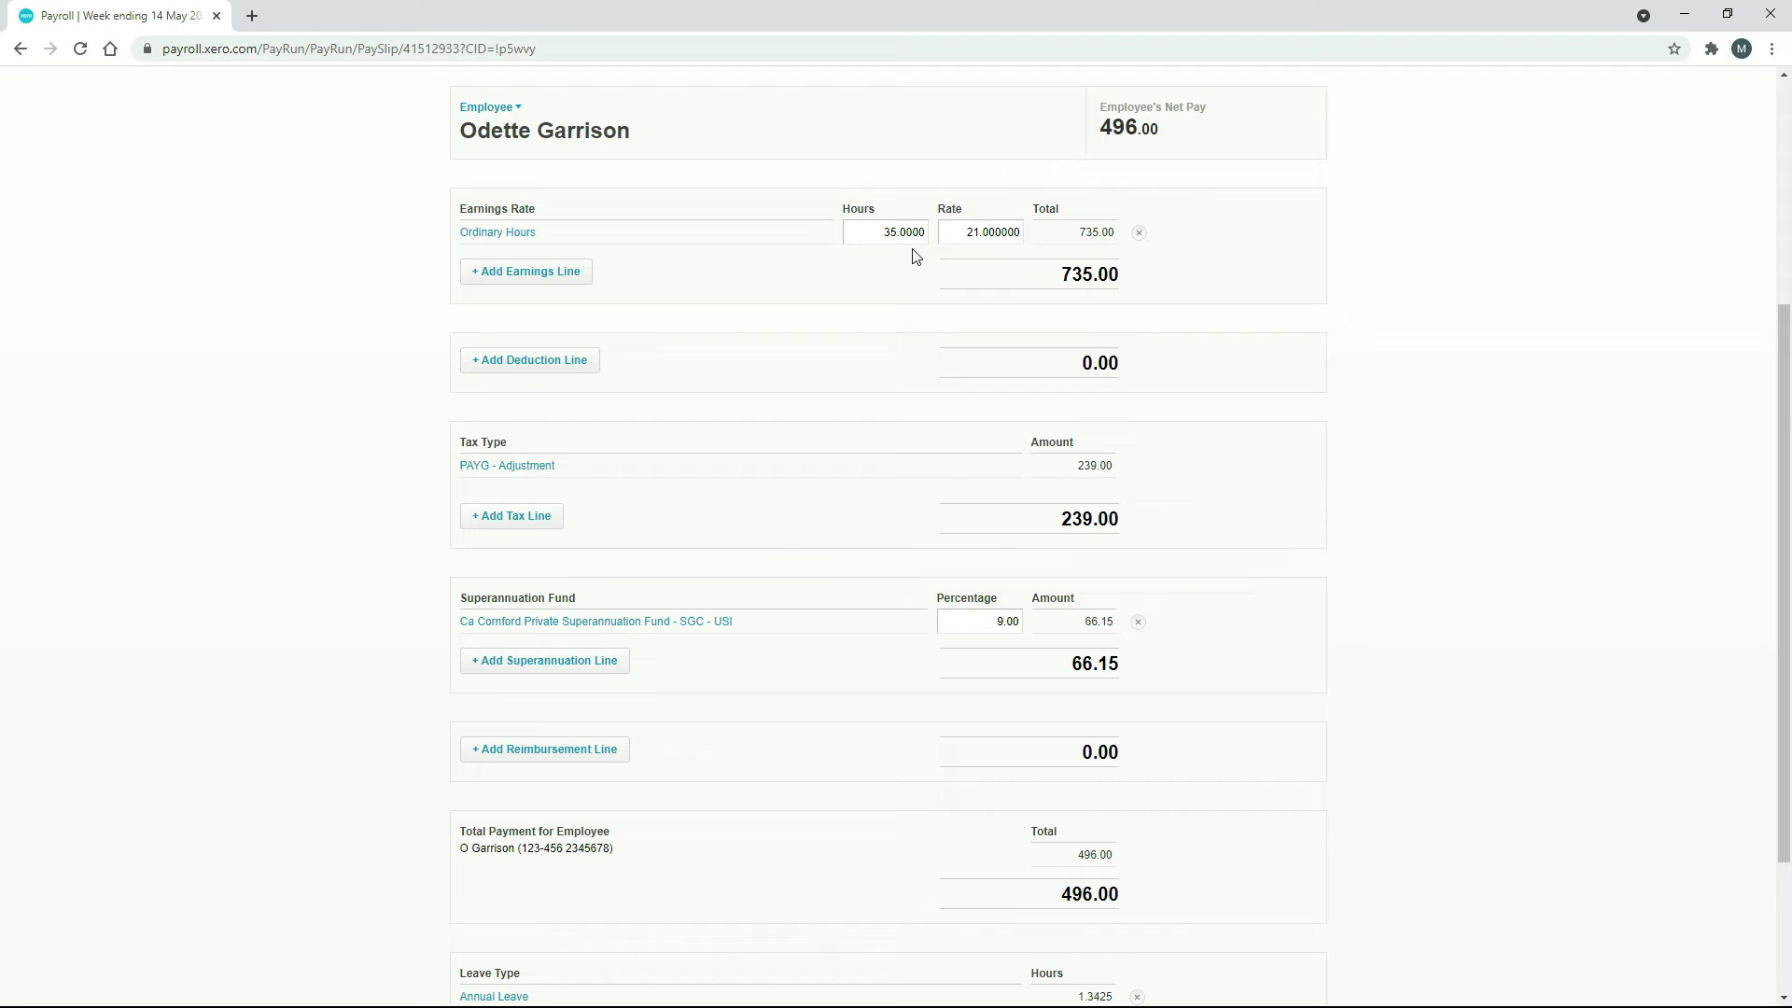
click(1138, 234)
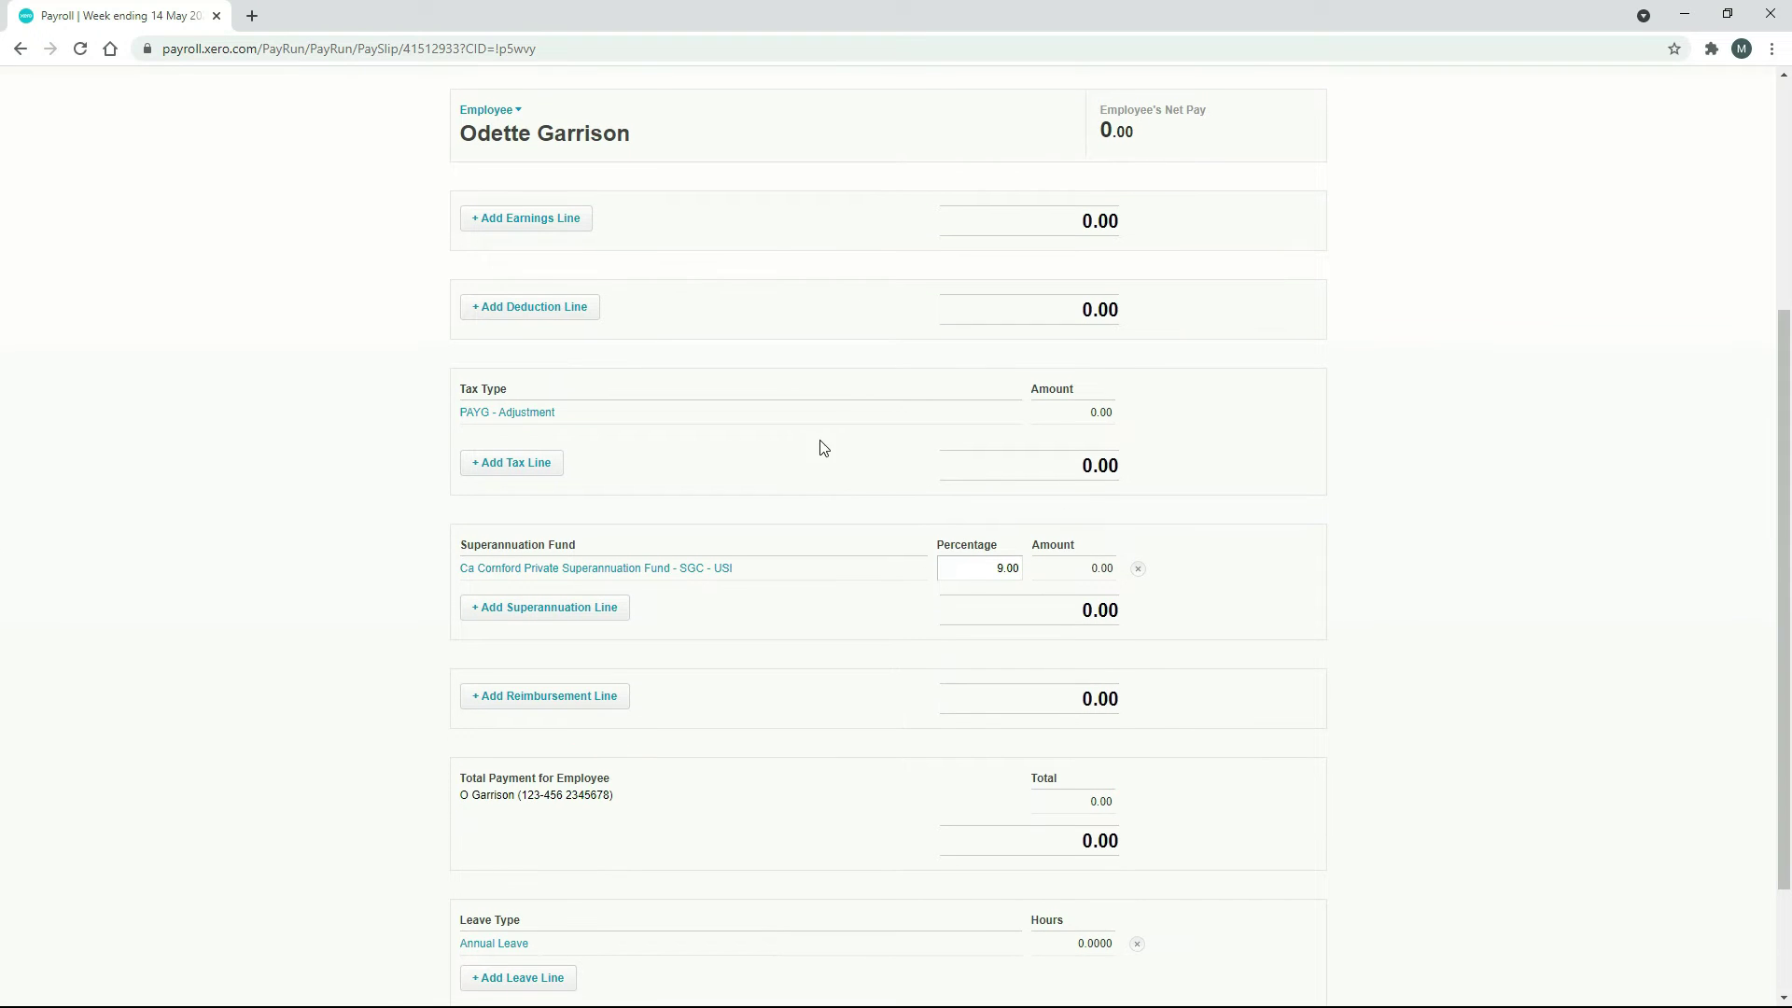
Add an Overtime Hours (exempt from super) line of 10 hours at 25.00
click(551, 220)
click(994, 520)
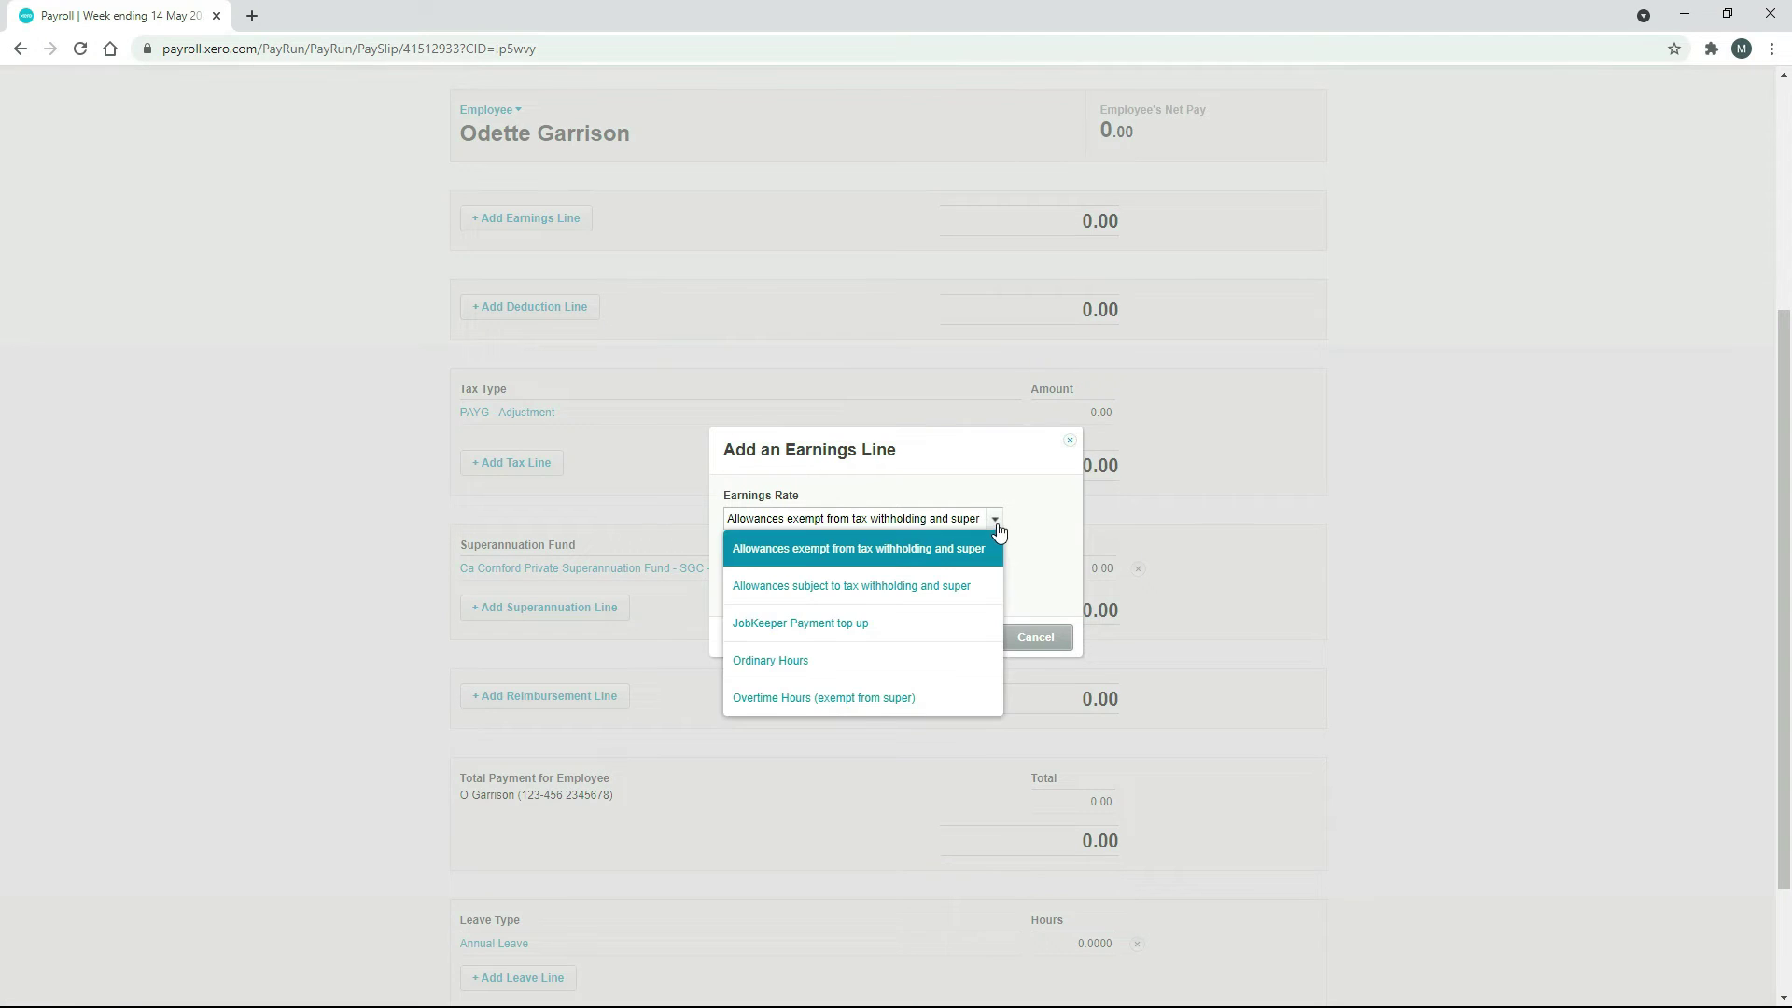
scroll(952, 586, down, 1)
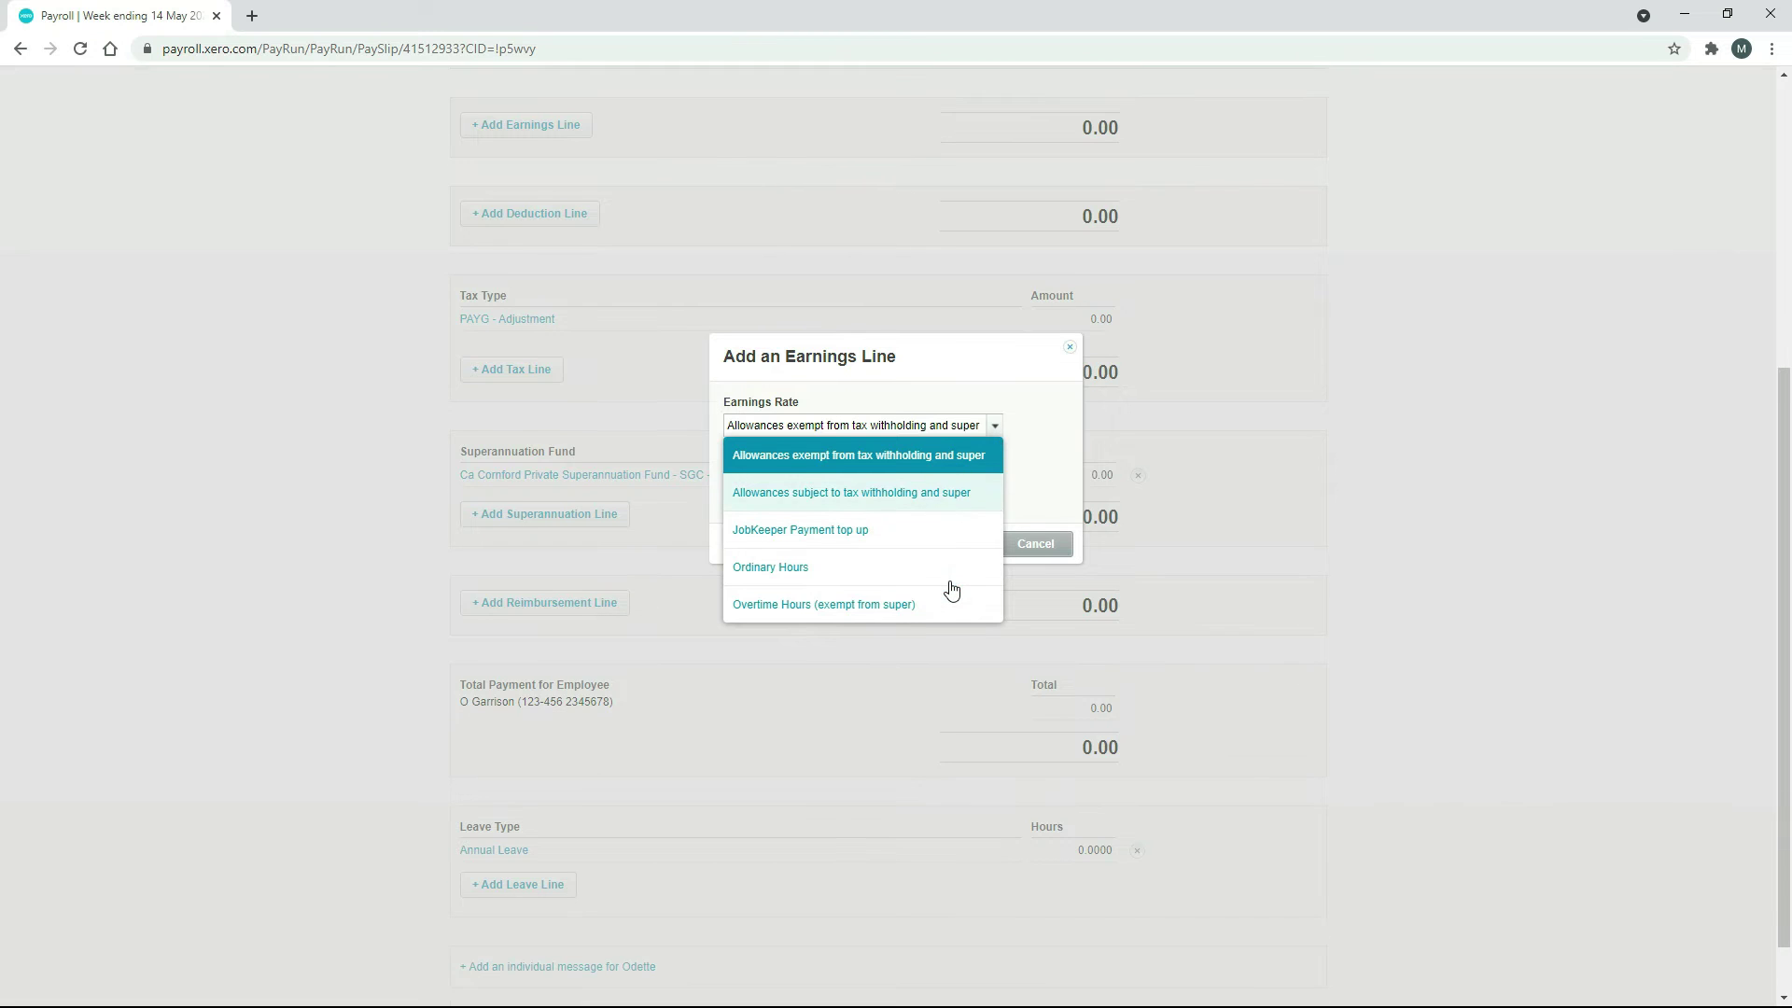
click(820, 605)
click(939, 546)
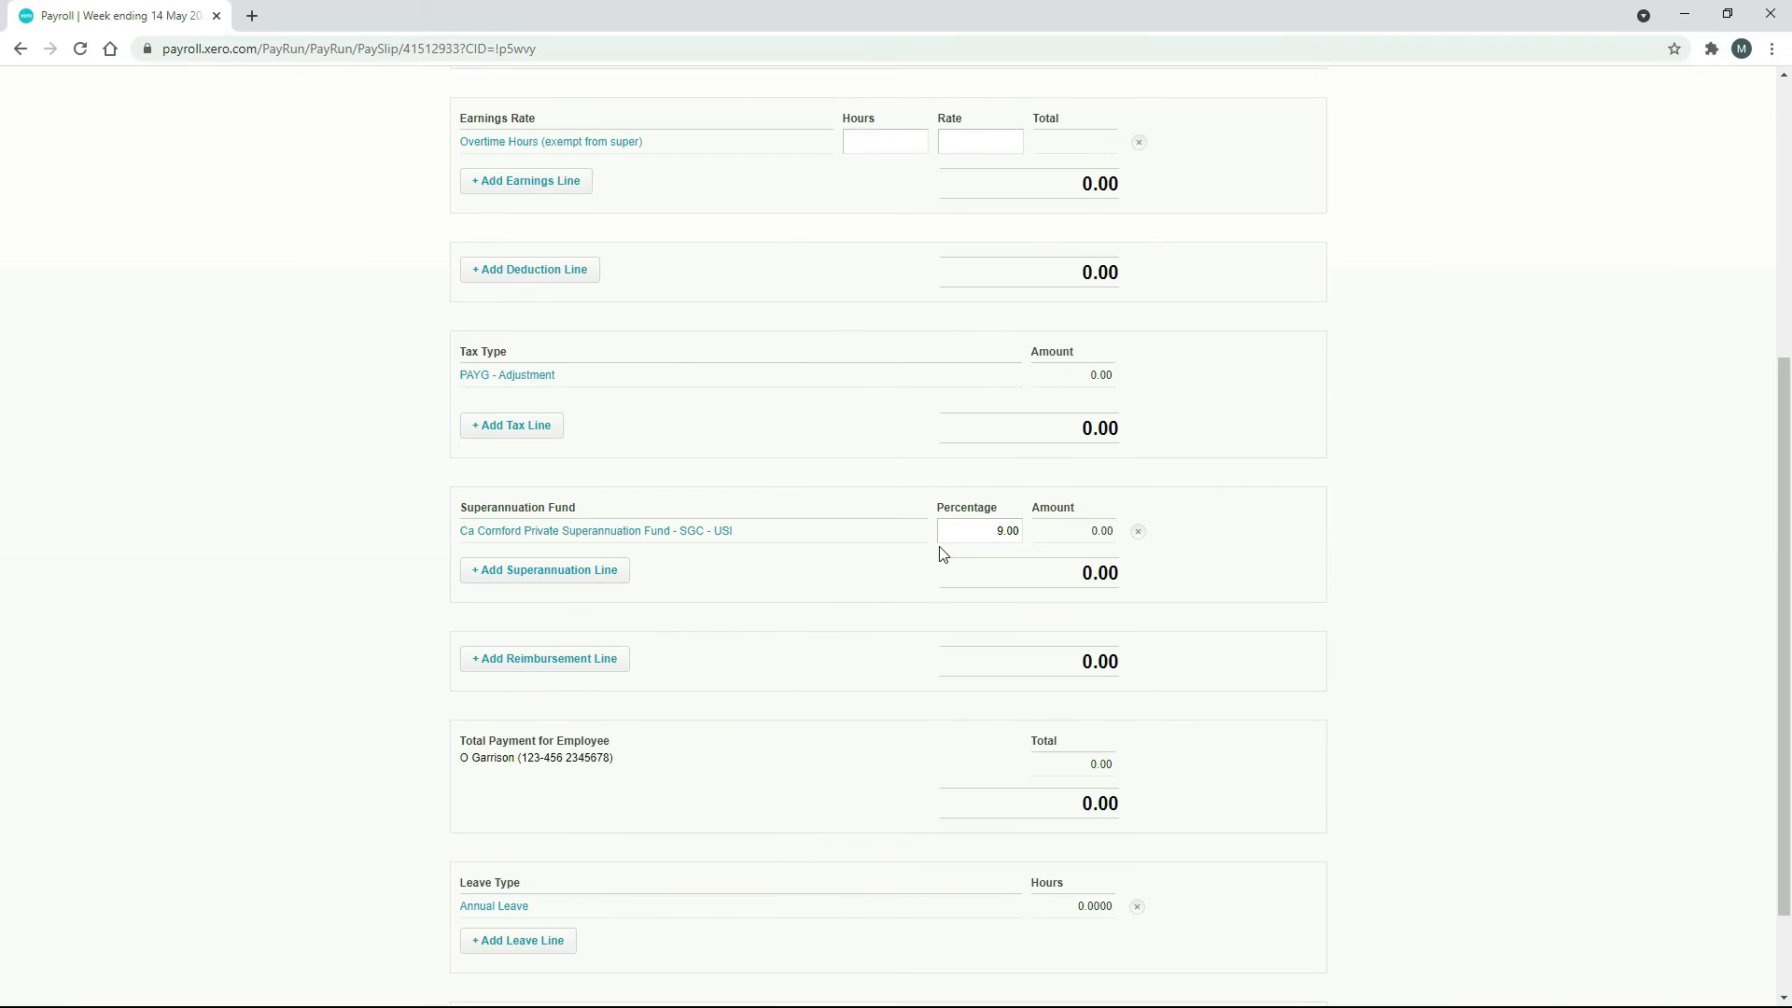
scroll(943, 552, up, 3)
scroll(943, 550, up, 1)
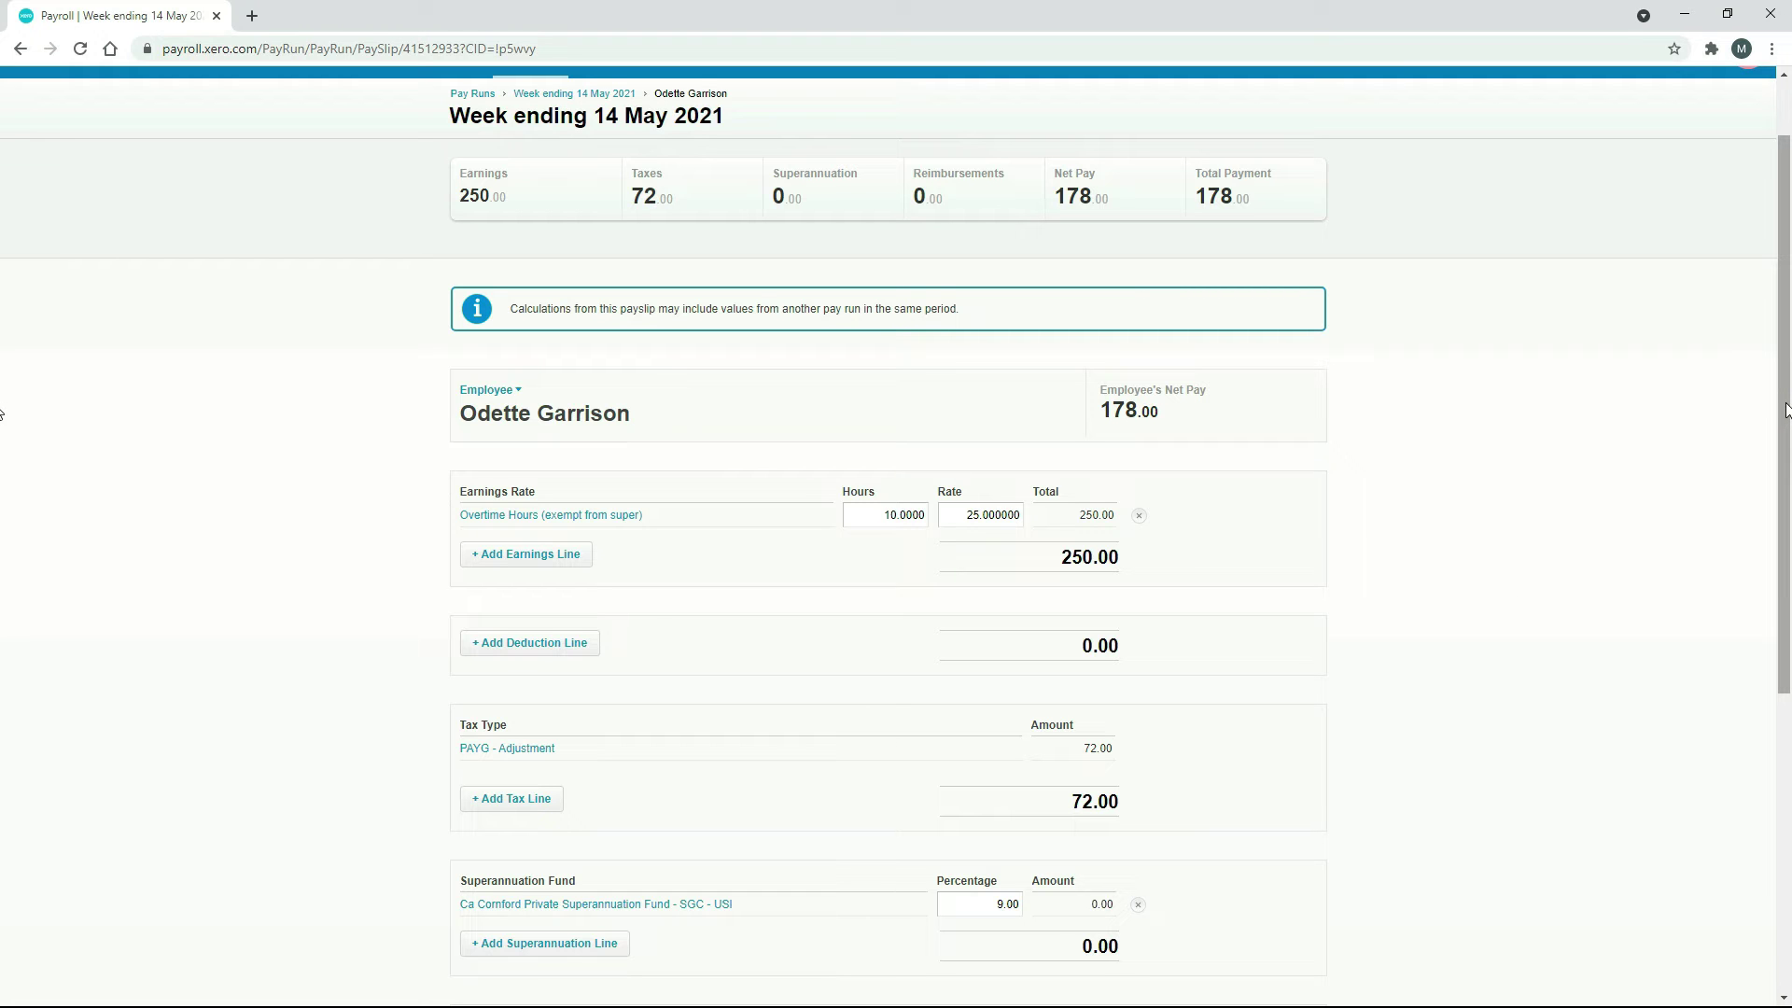
drag(1786, 410, 1775, 632)
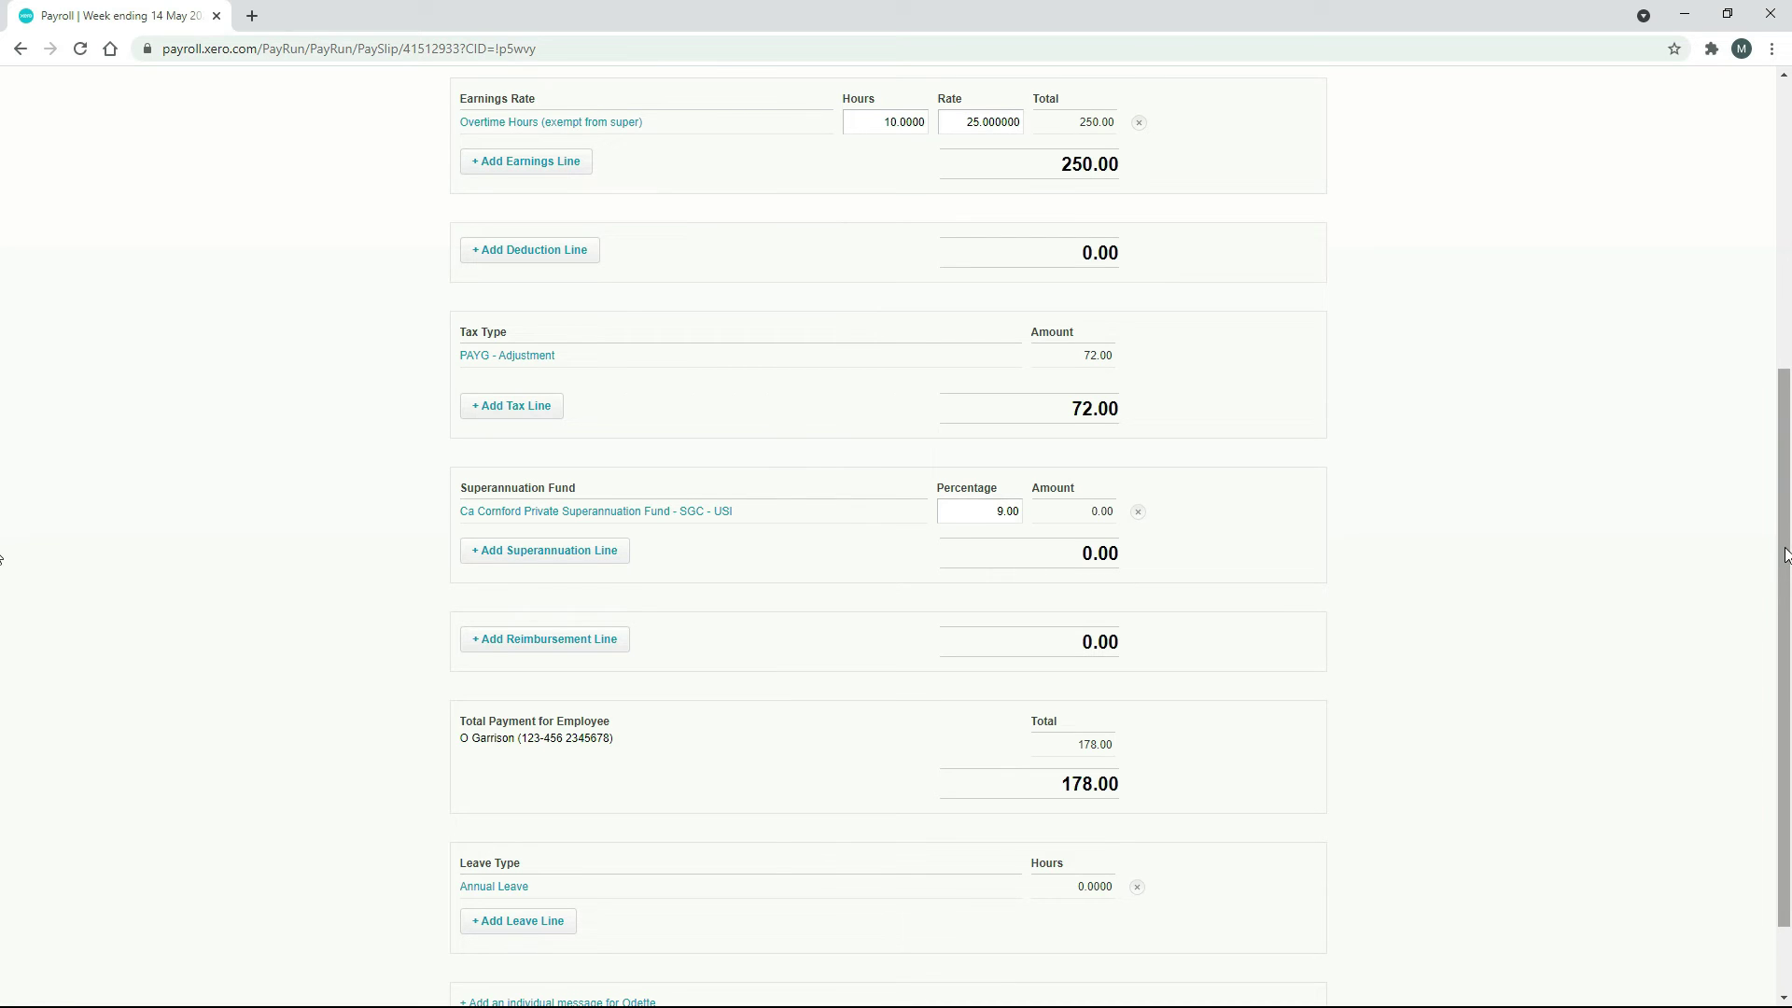
drag(1788, 557, 1788, 624)
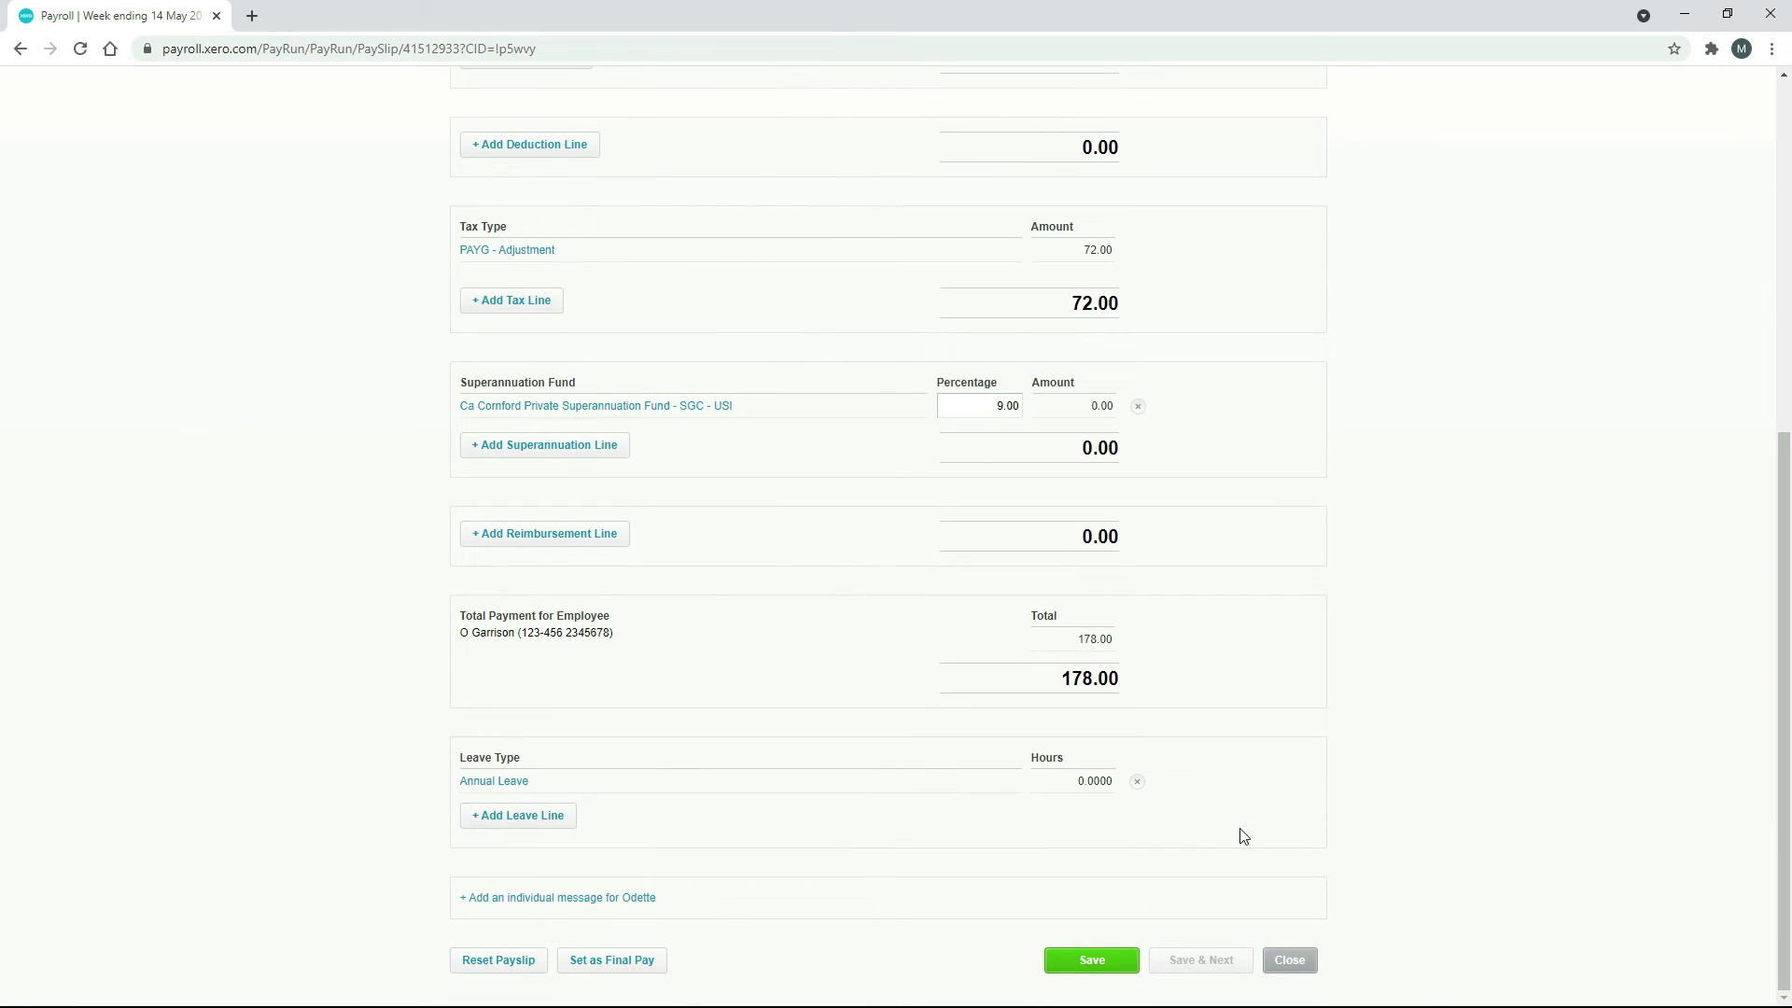
Save the overtime payslip and go back to the week ending 14 May 2021 pay run
click(1092, 961)
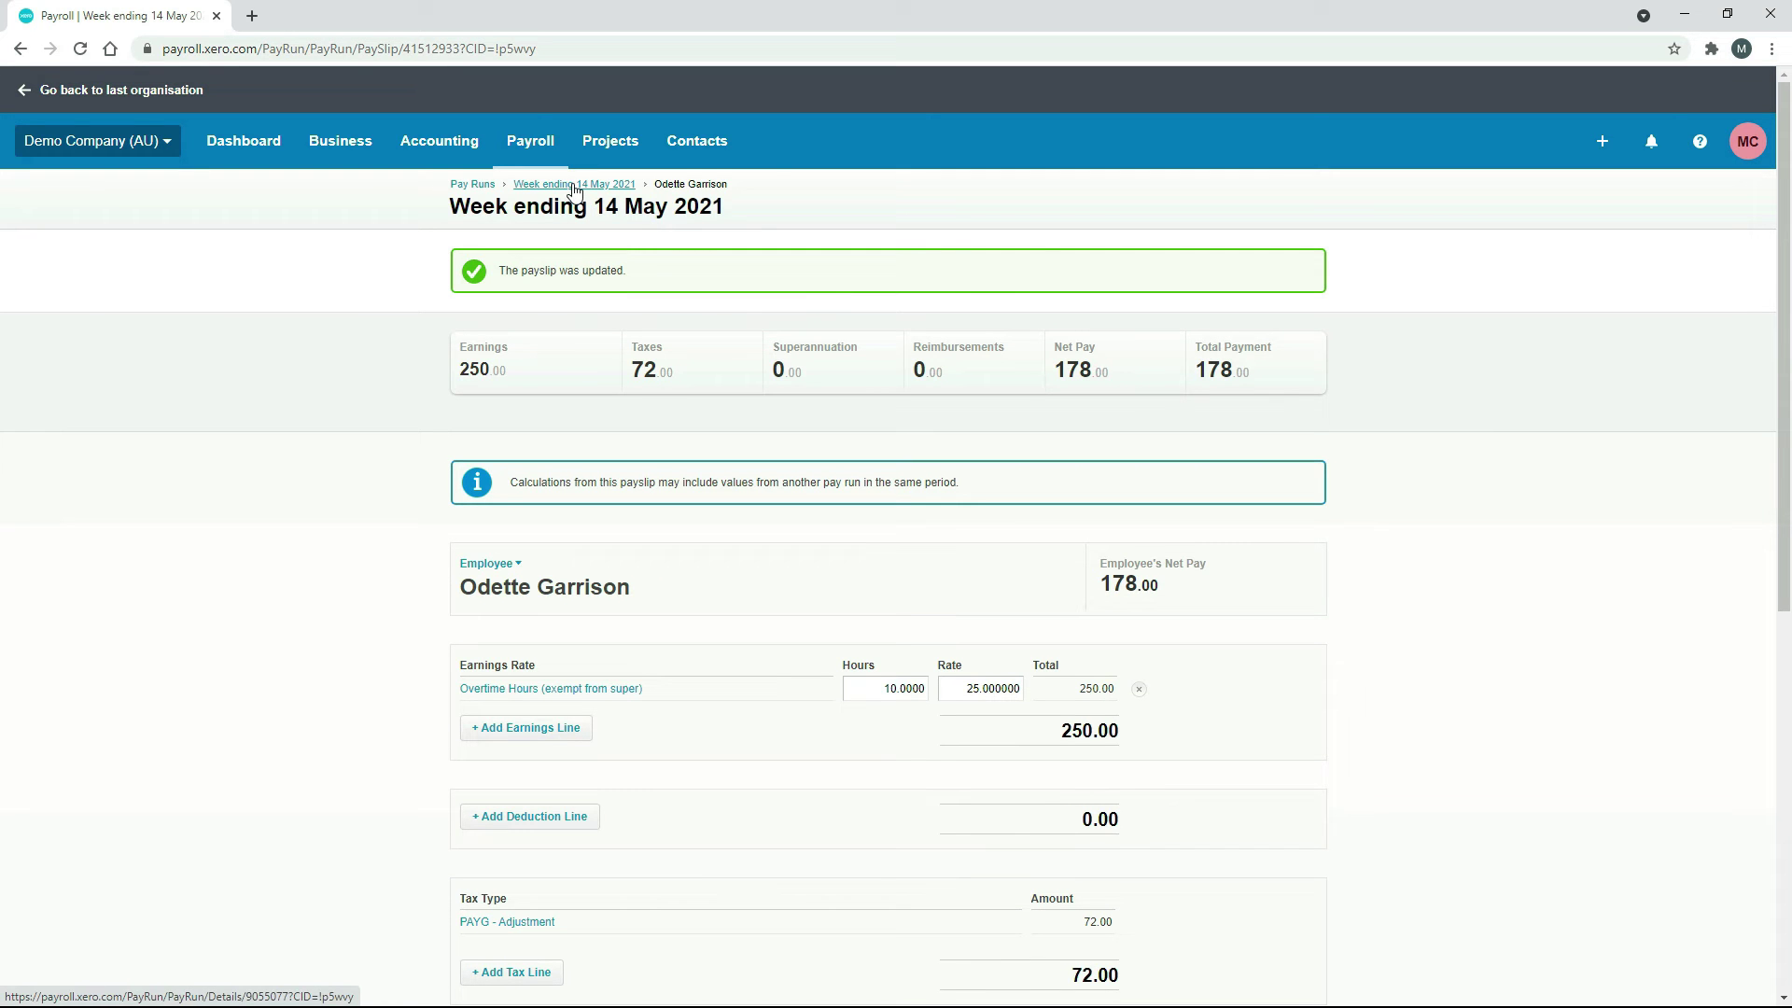
click(573, 185)
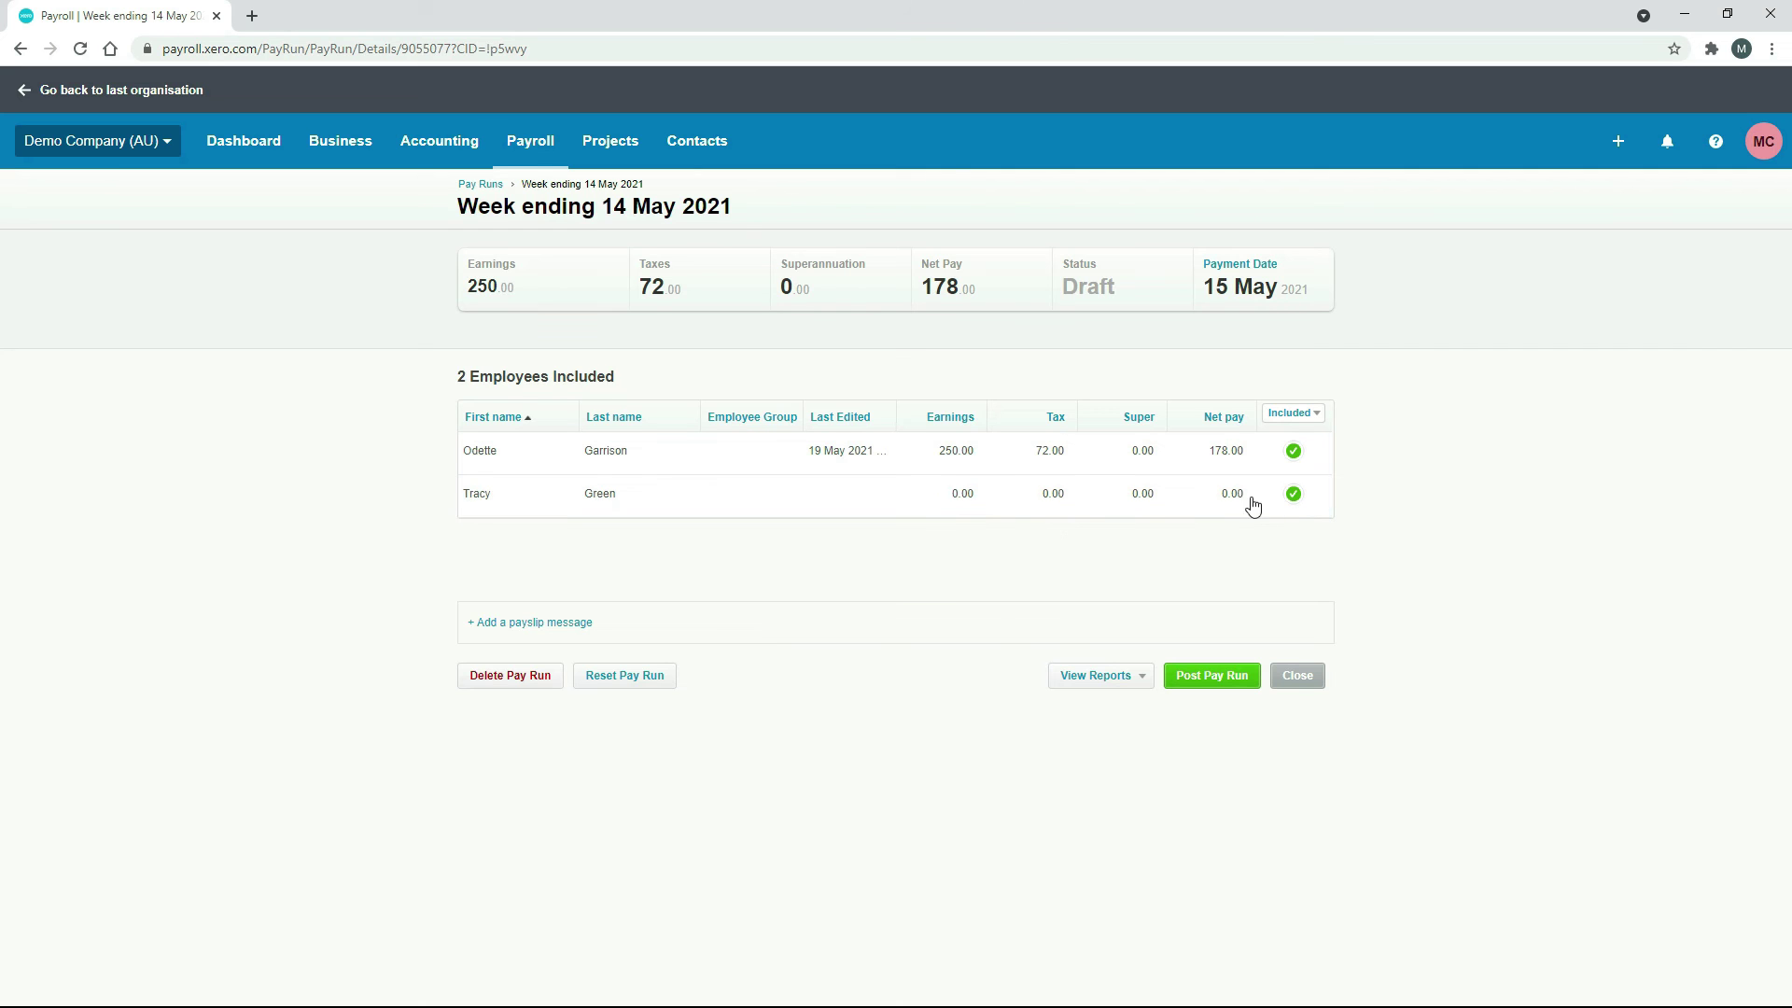
Delete the Annual Leave and Personal/Carer's Leave rows from the second employee's payslip
click(891, 500)
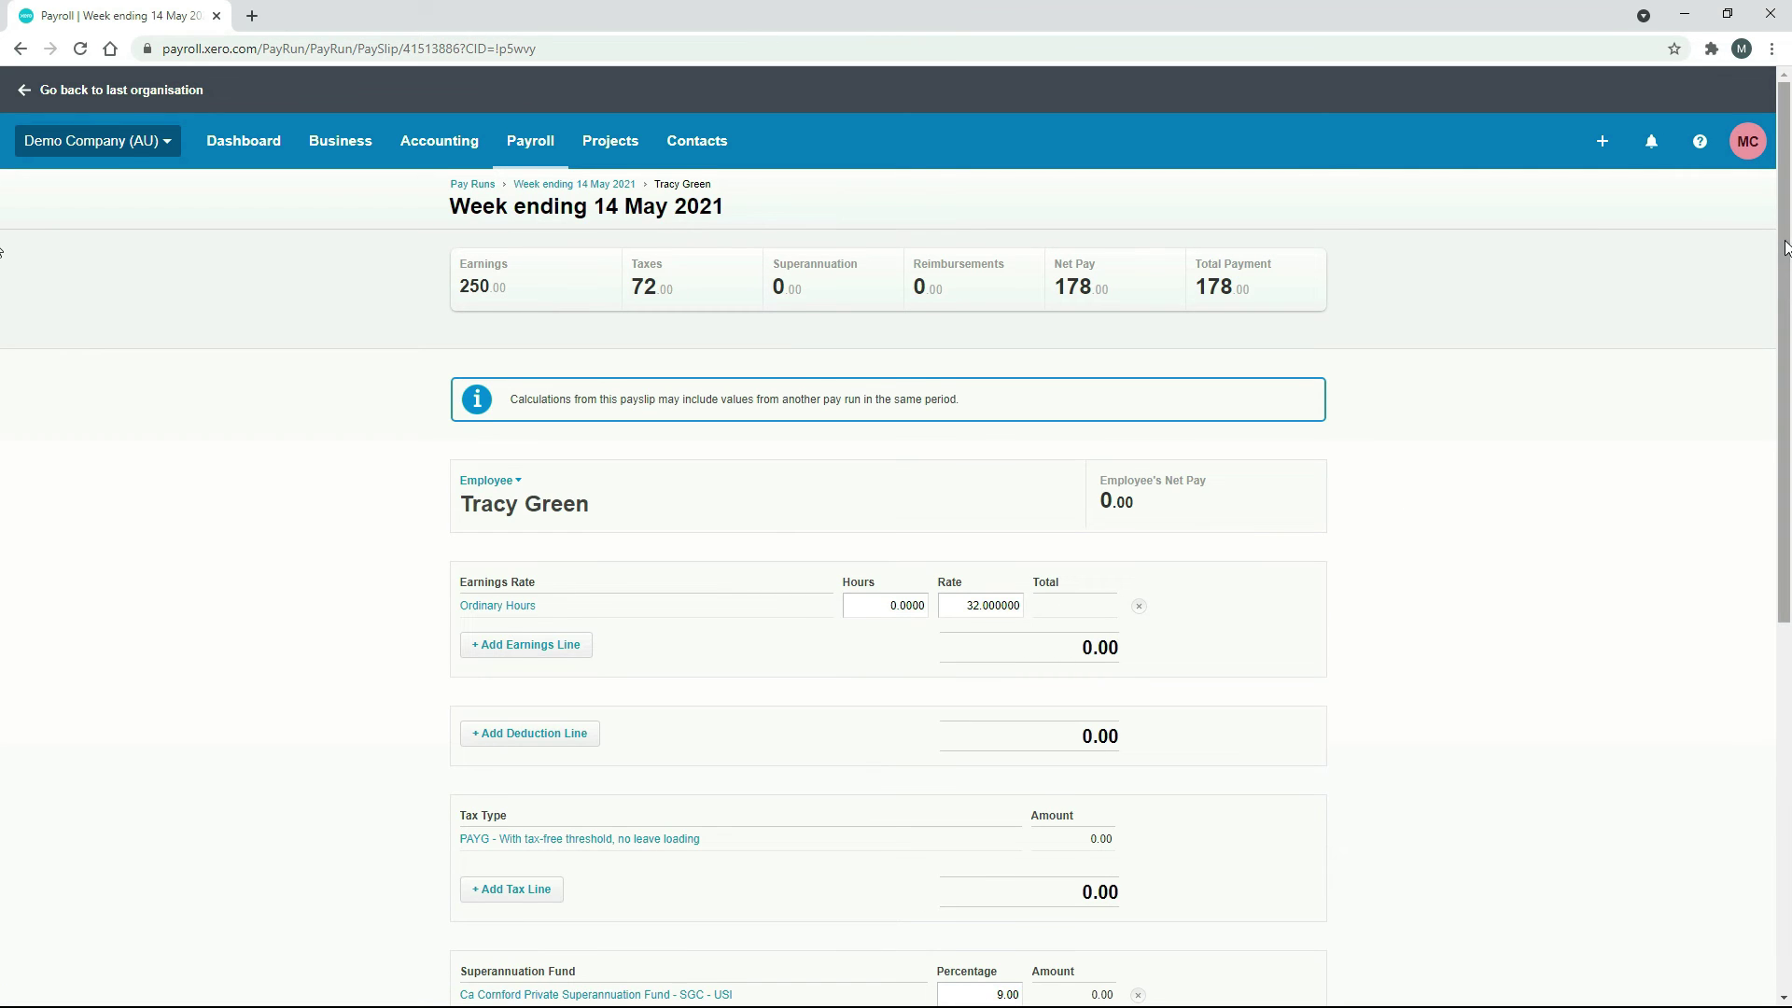
drag(1786, 252, 1773, 637)
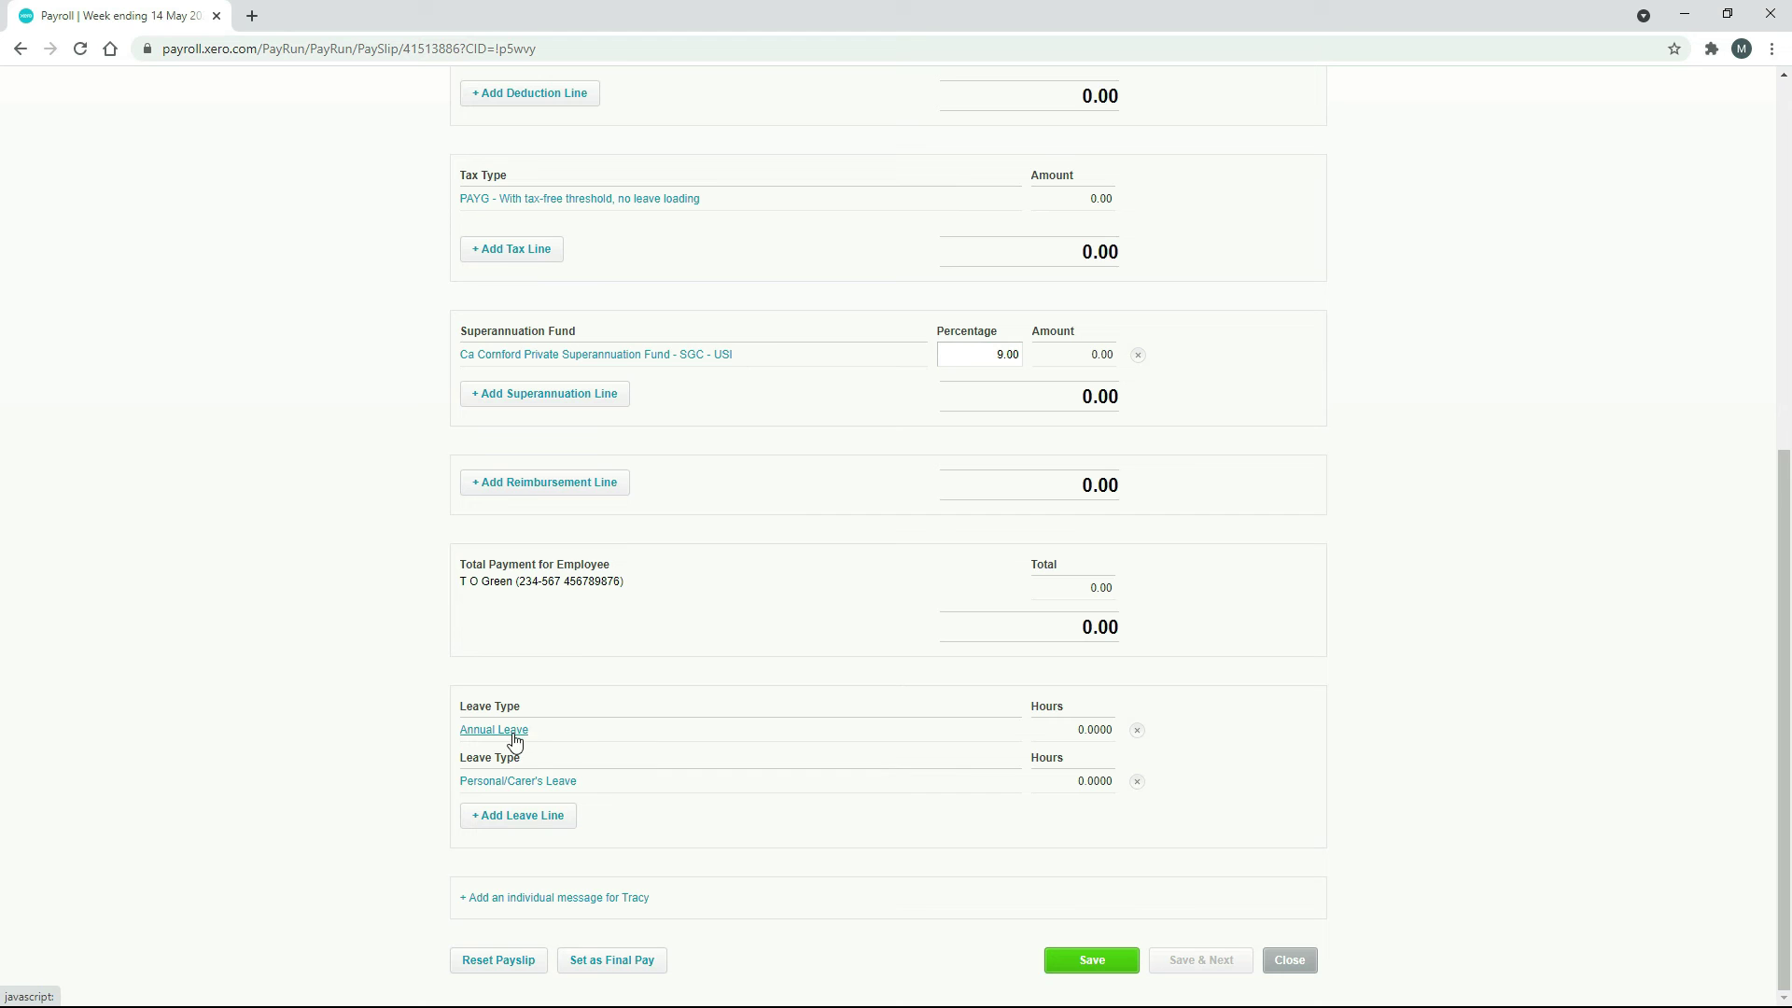
click(1137, 733)
click(1137, 781)
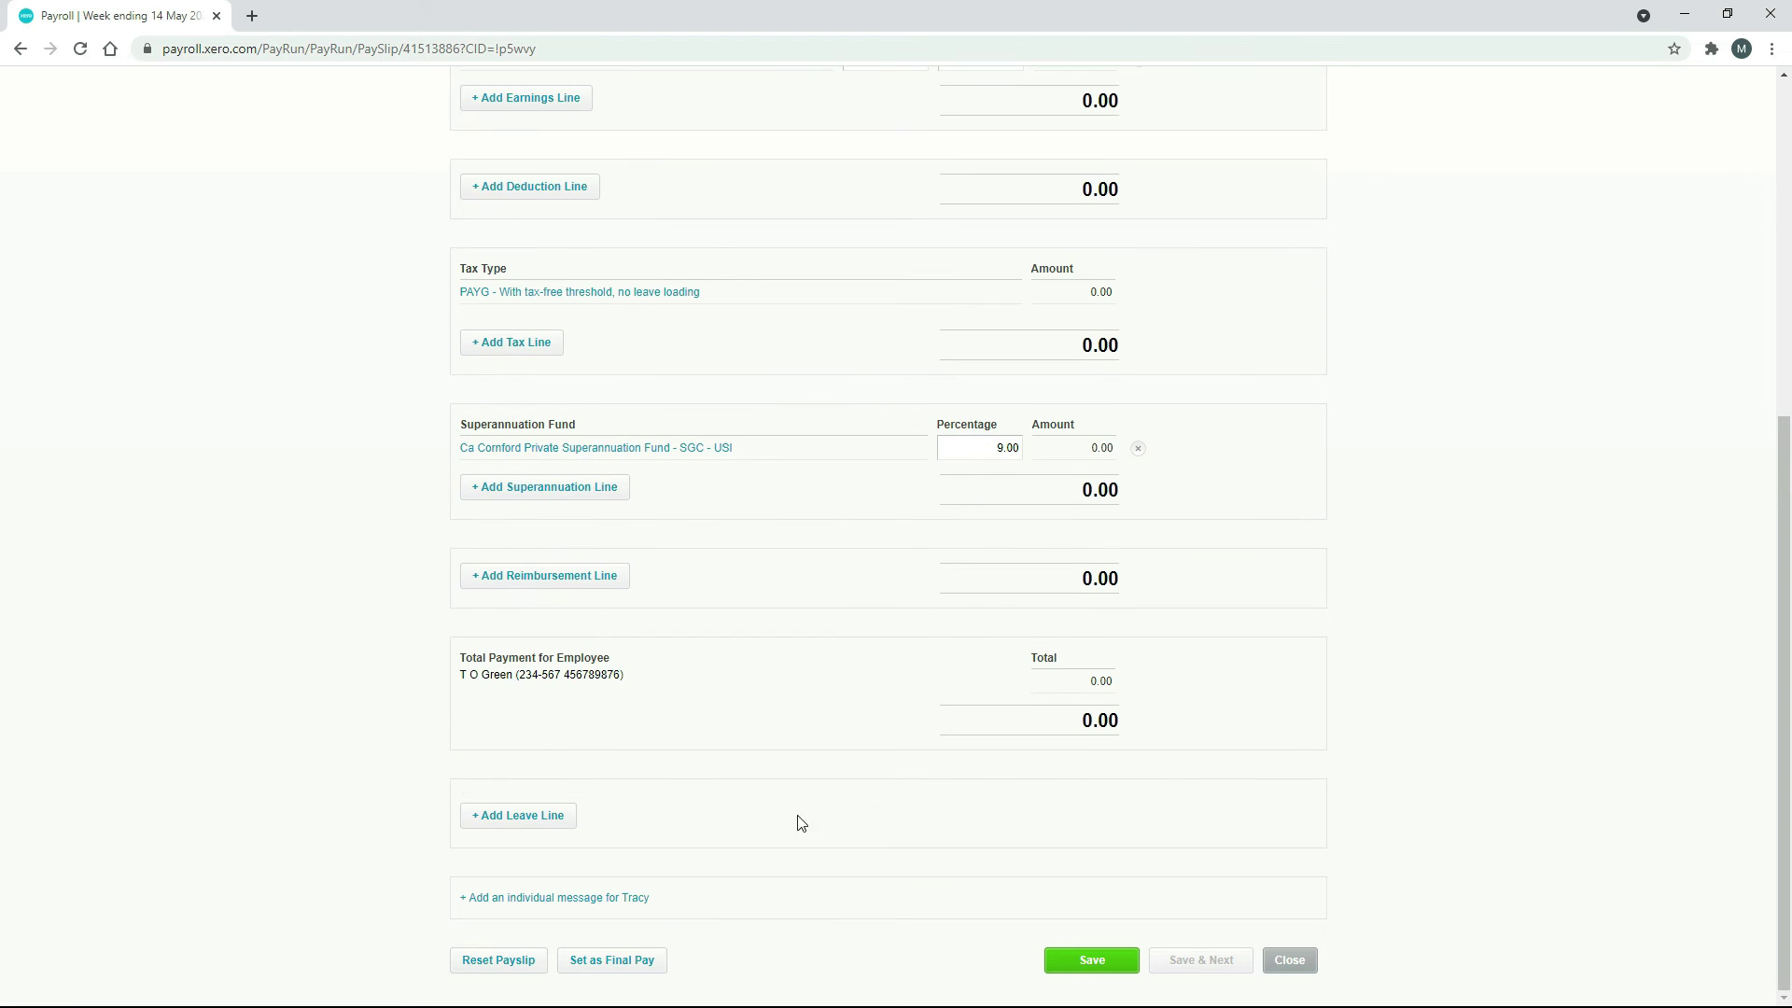
Add a 5-hour Annual Leave line and save the payslip
click(520, 823)
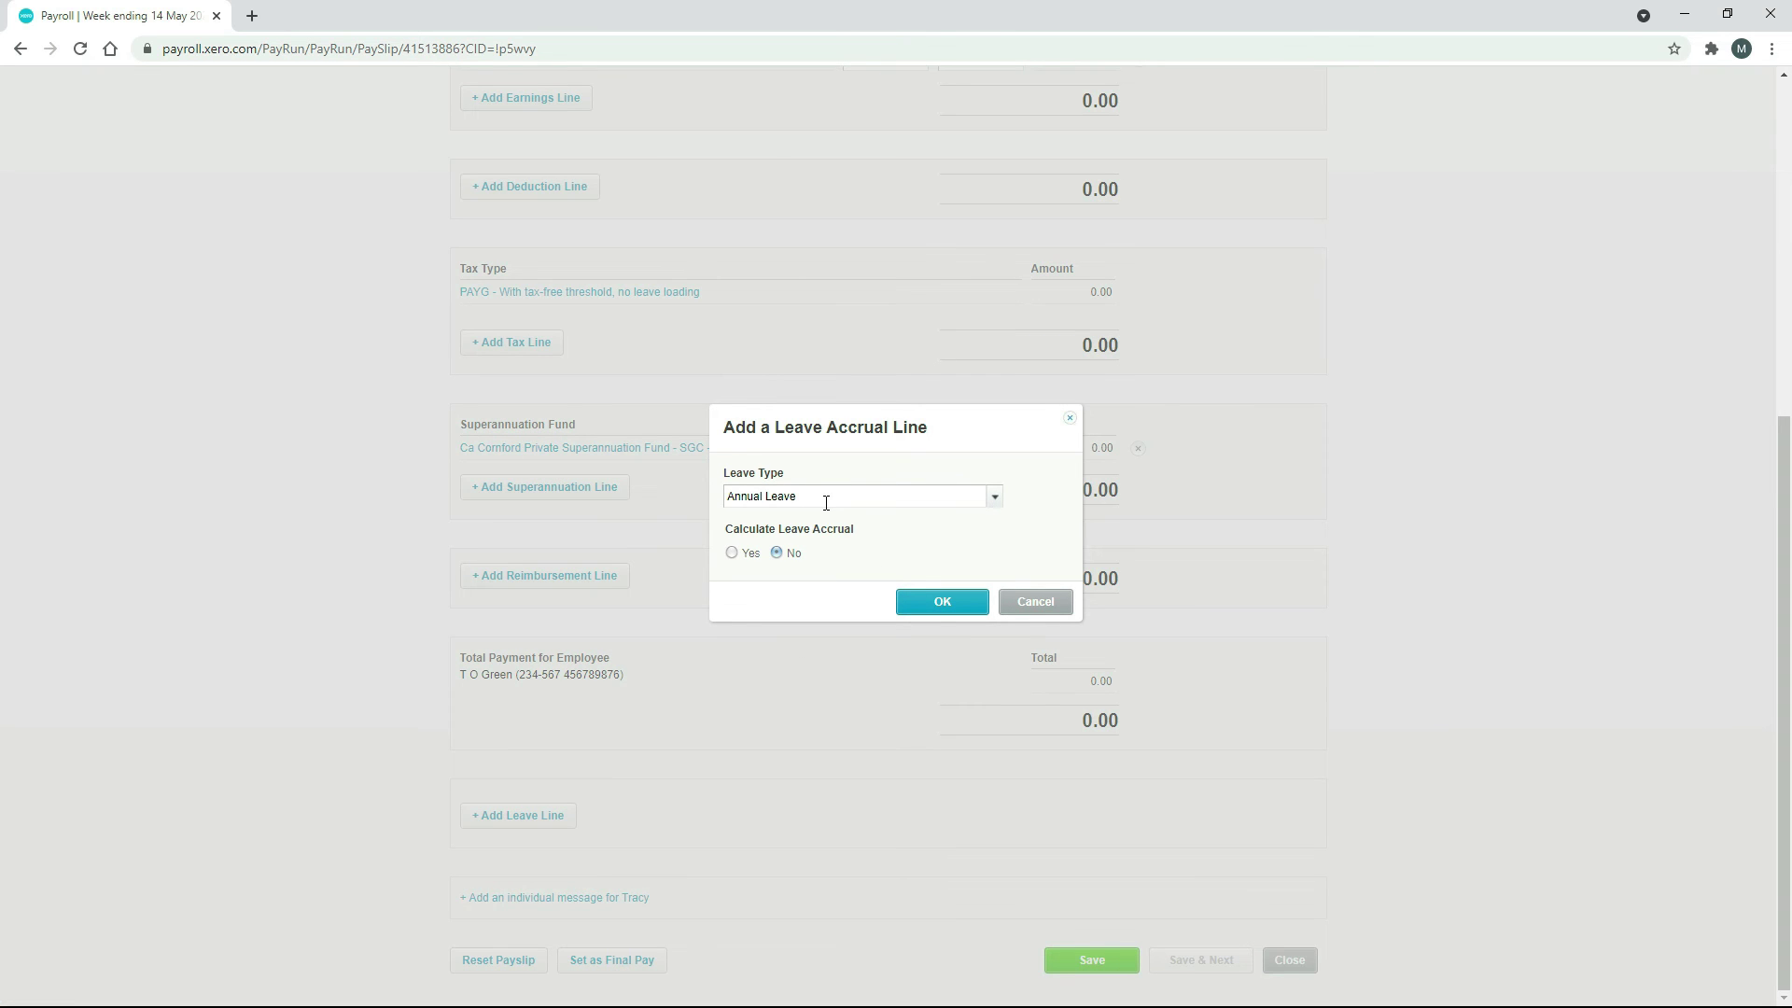
click(938, 603)
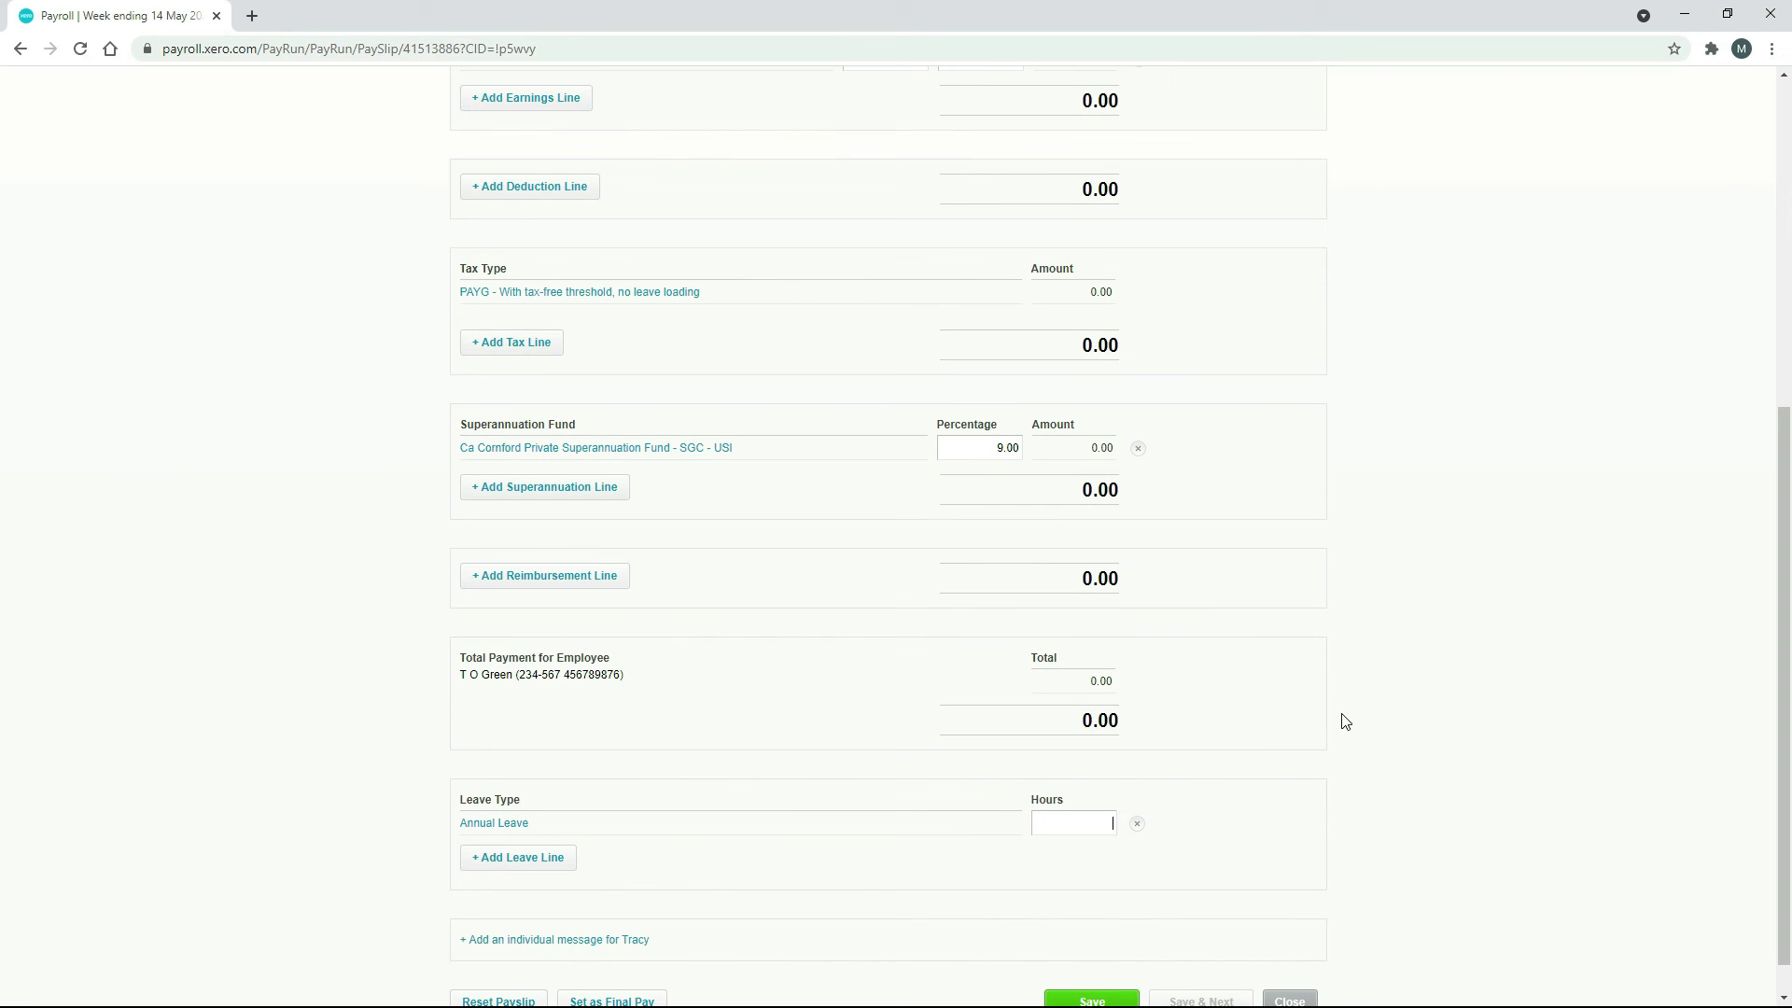
click(1205, 860)
scroll(1400, 762, down, 1)
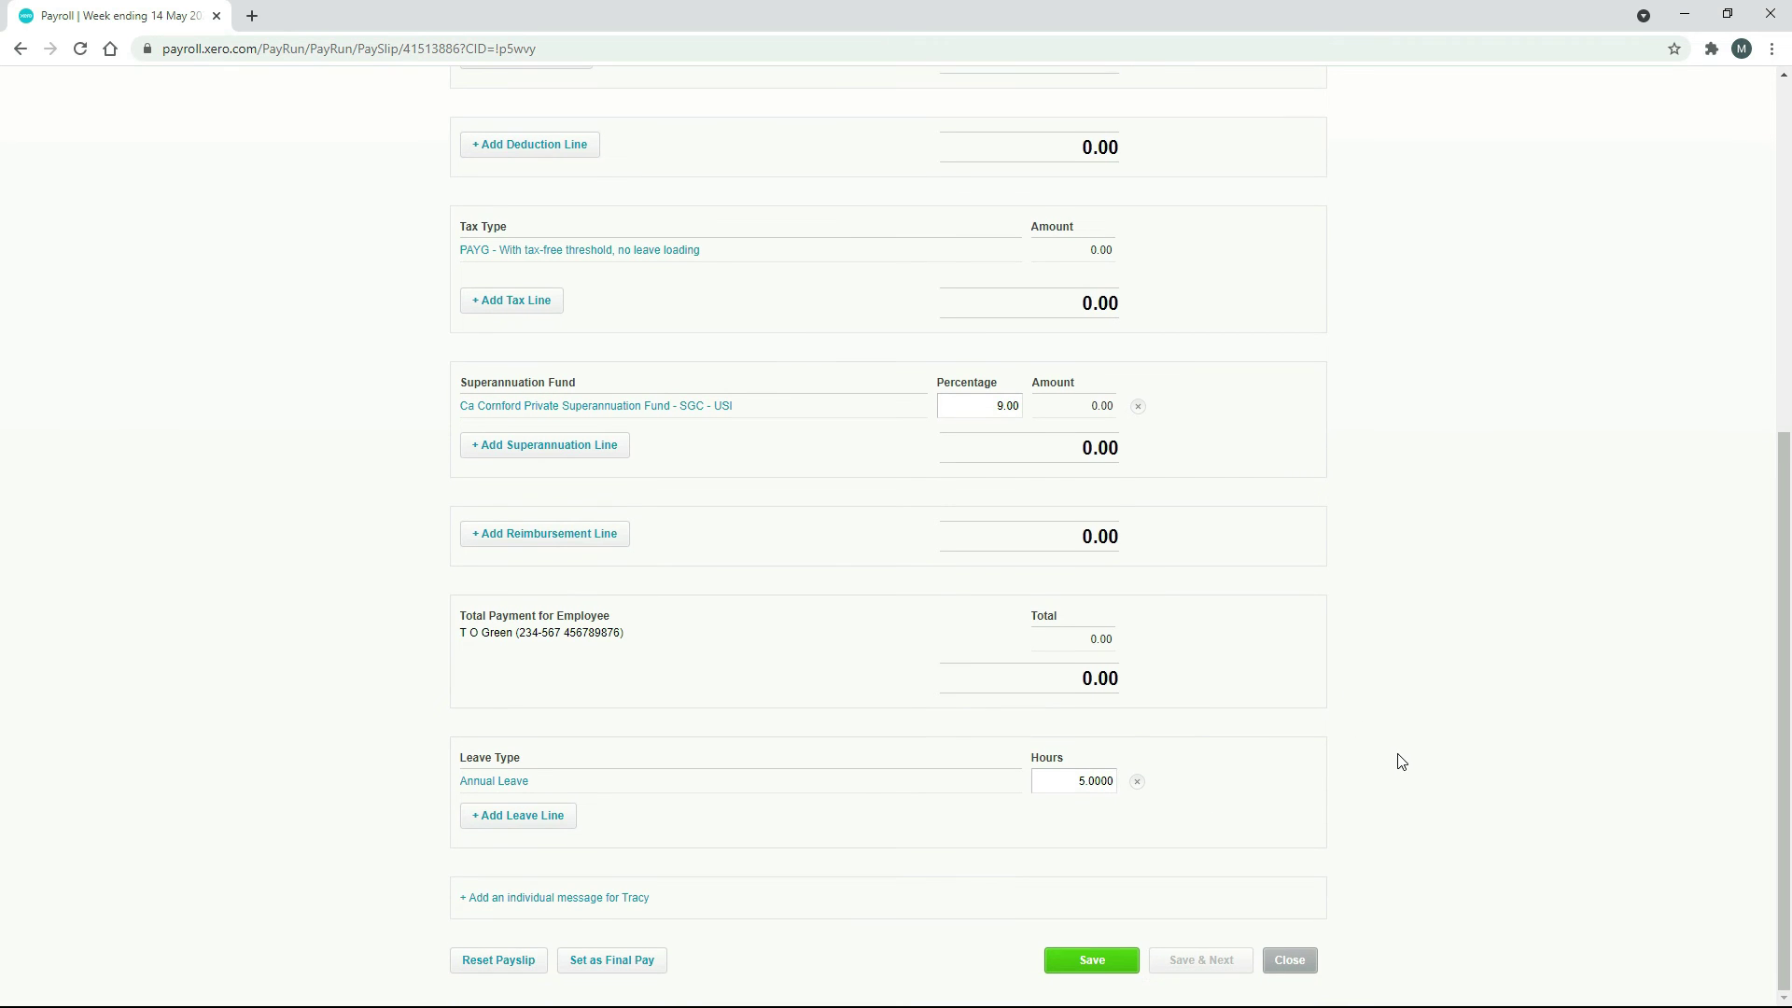
click(1084, 963)
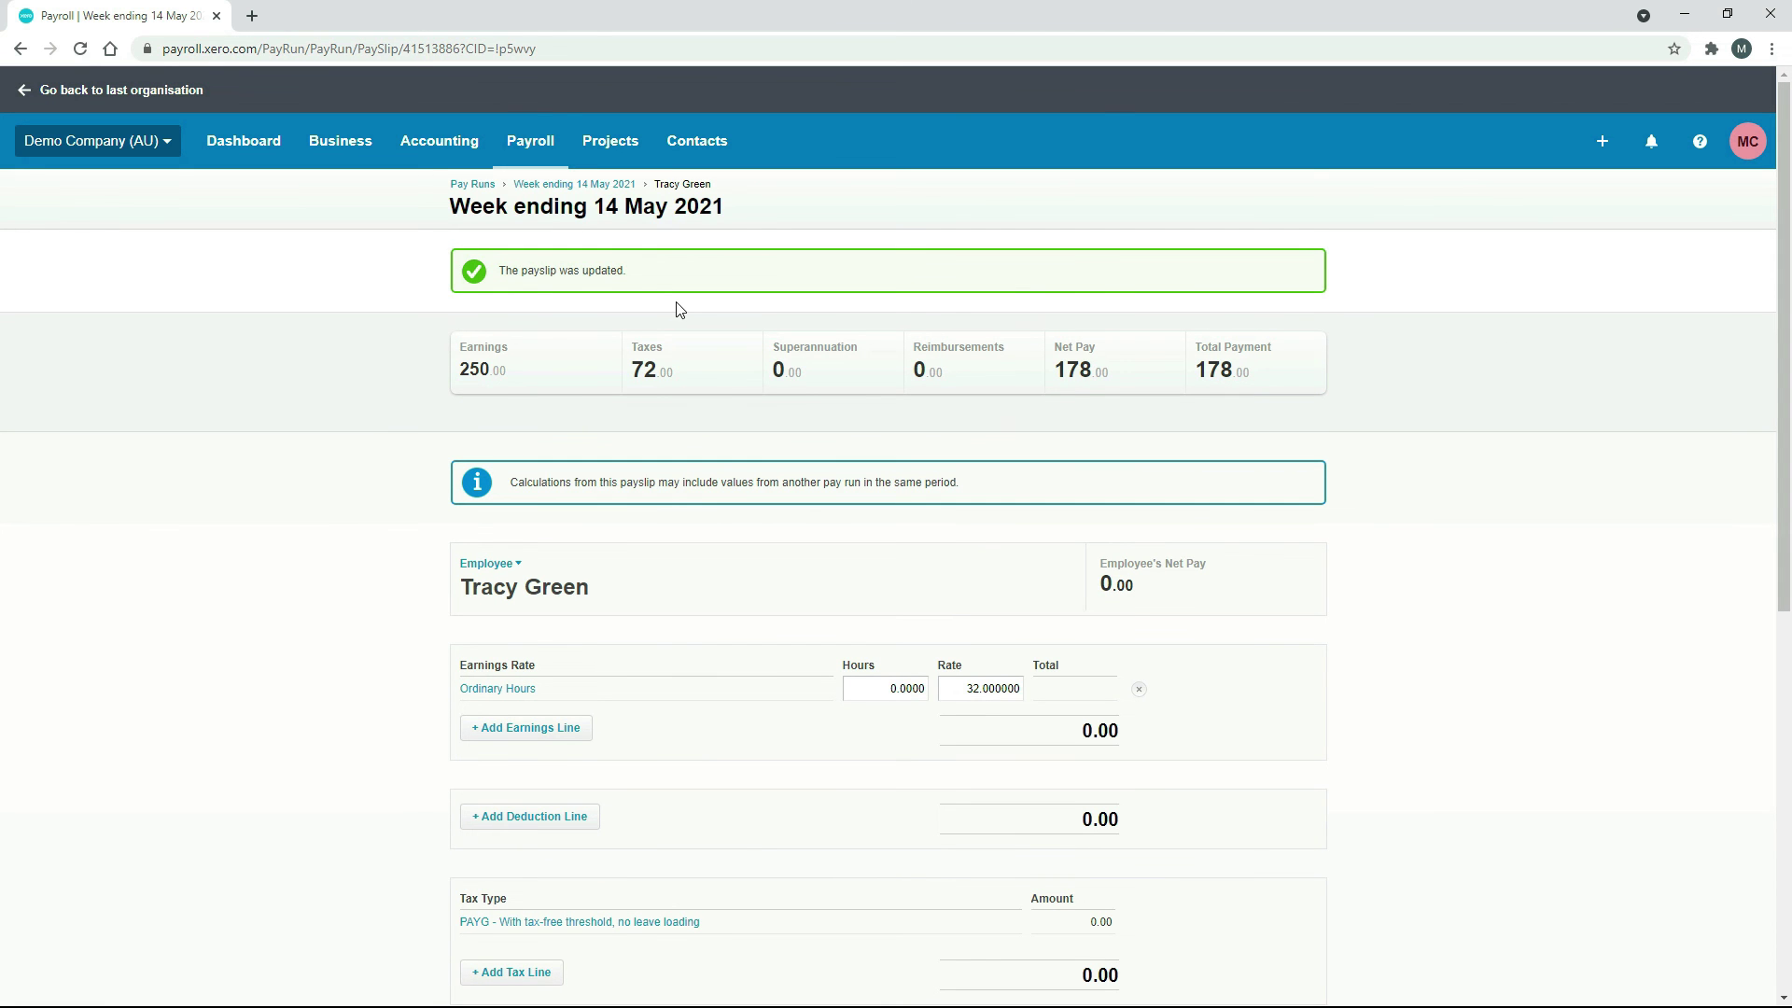
Post the week ending 14 May 2021 pay run and confirm with Yes
click(566, 186)
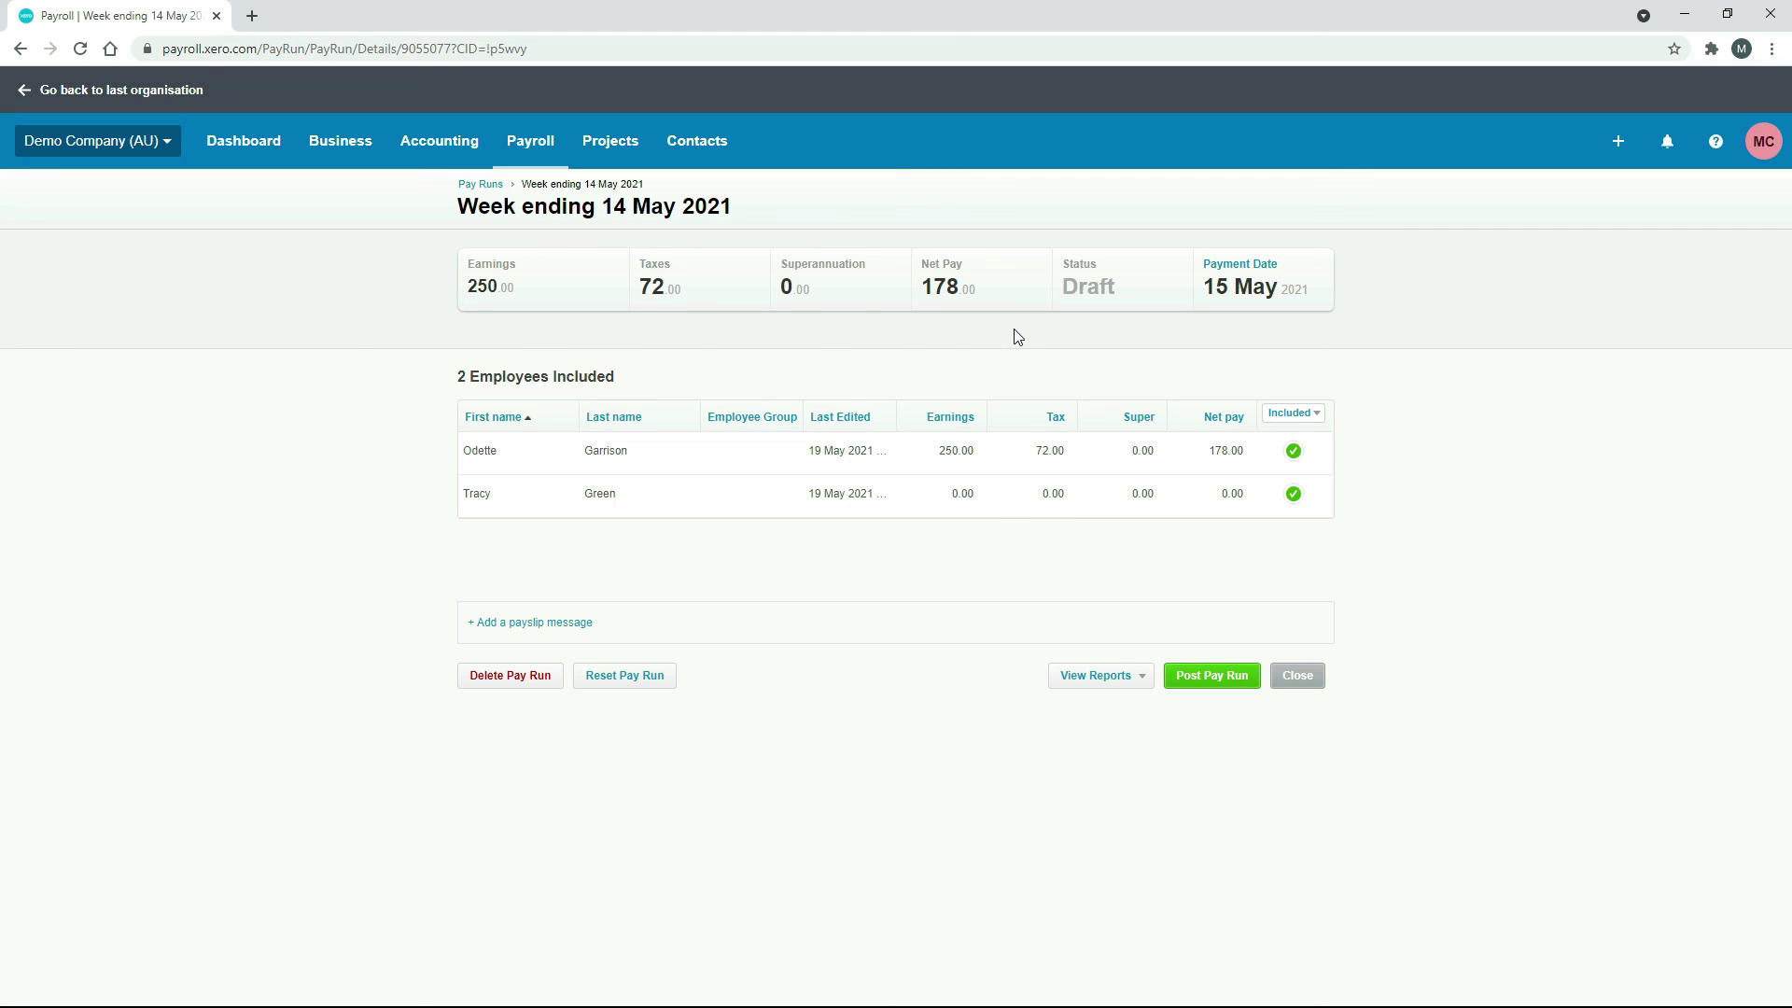
click(1218, 677)
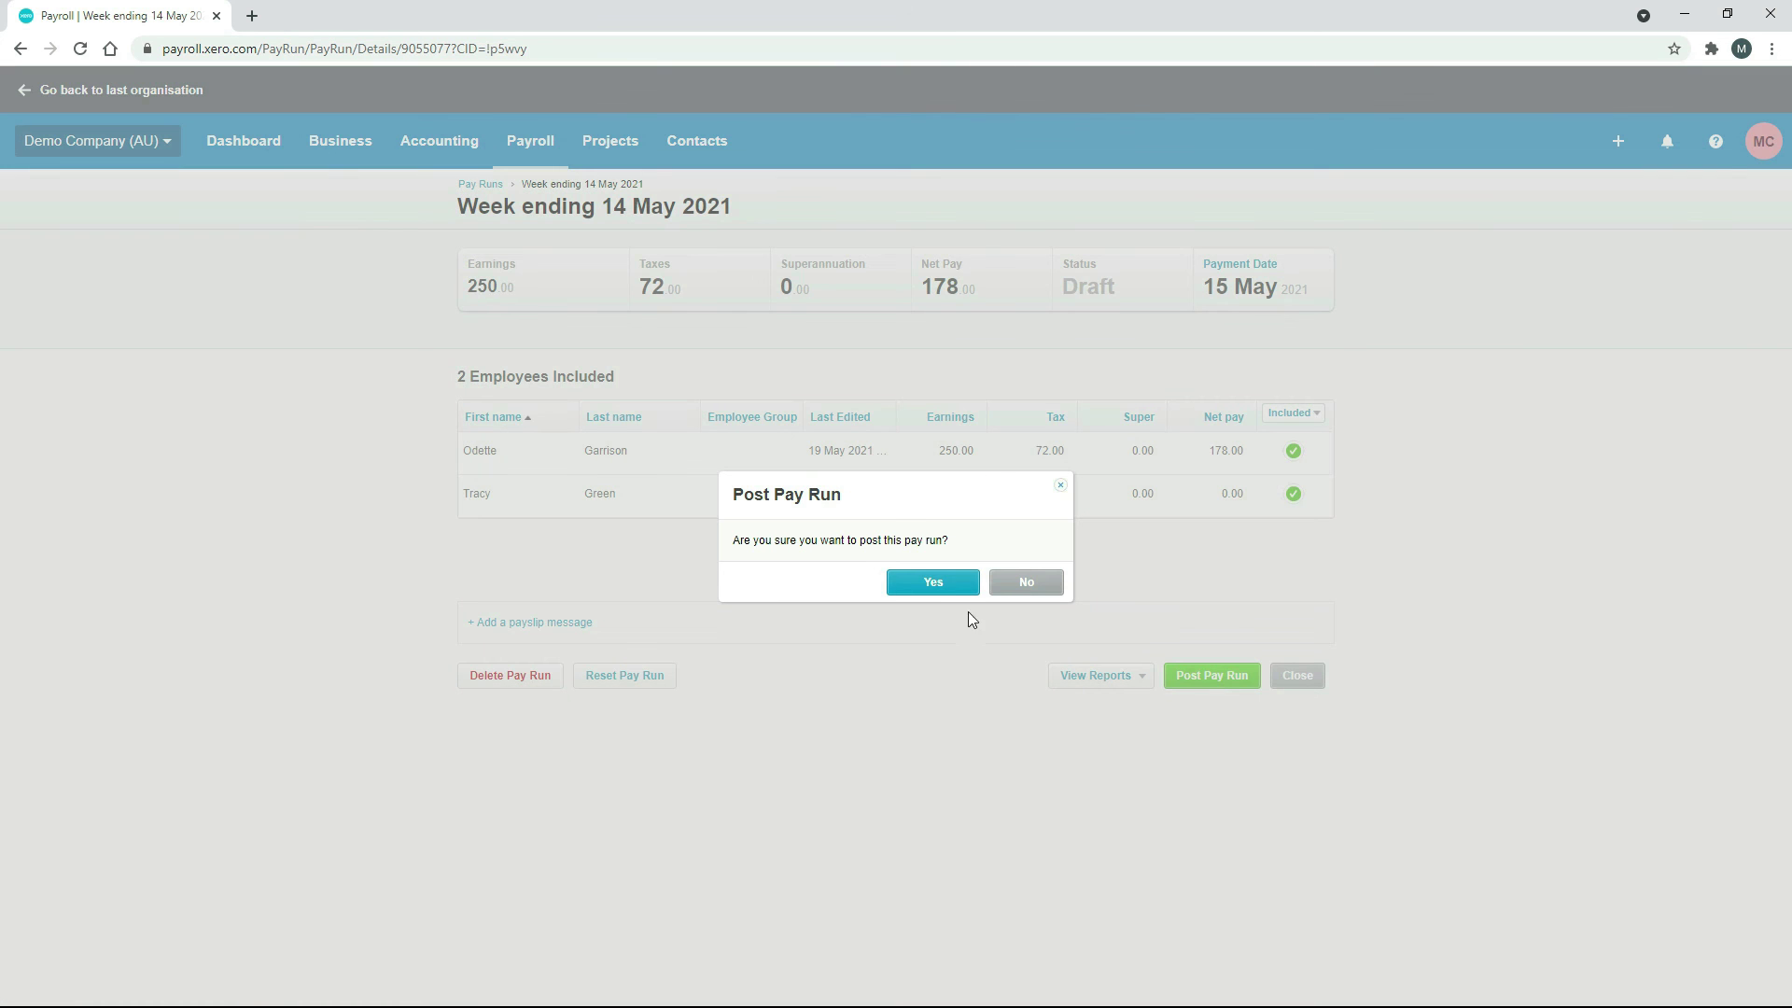
click(943, 582)
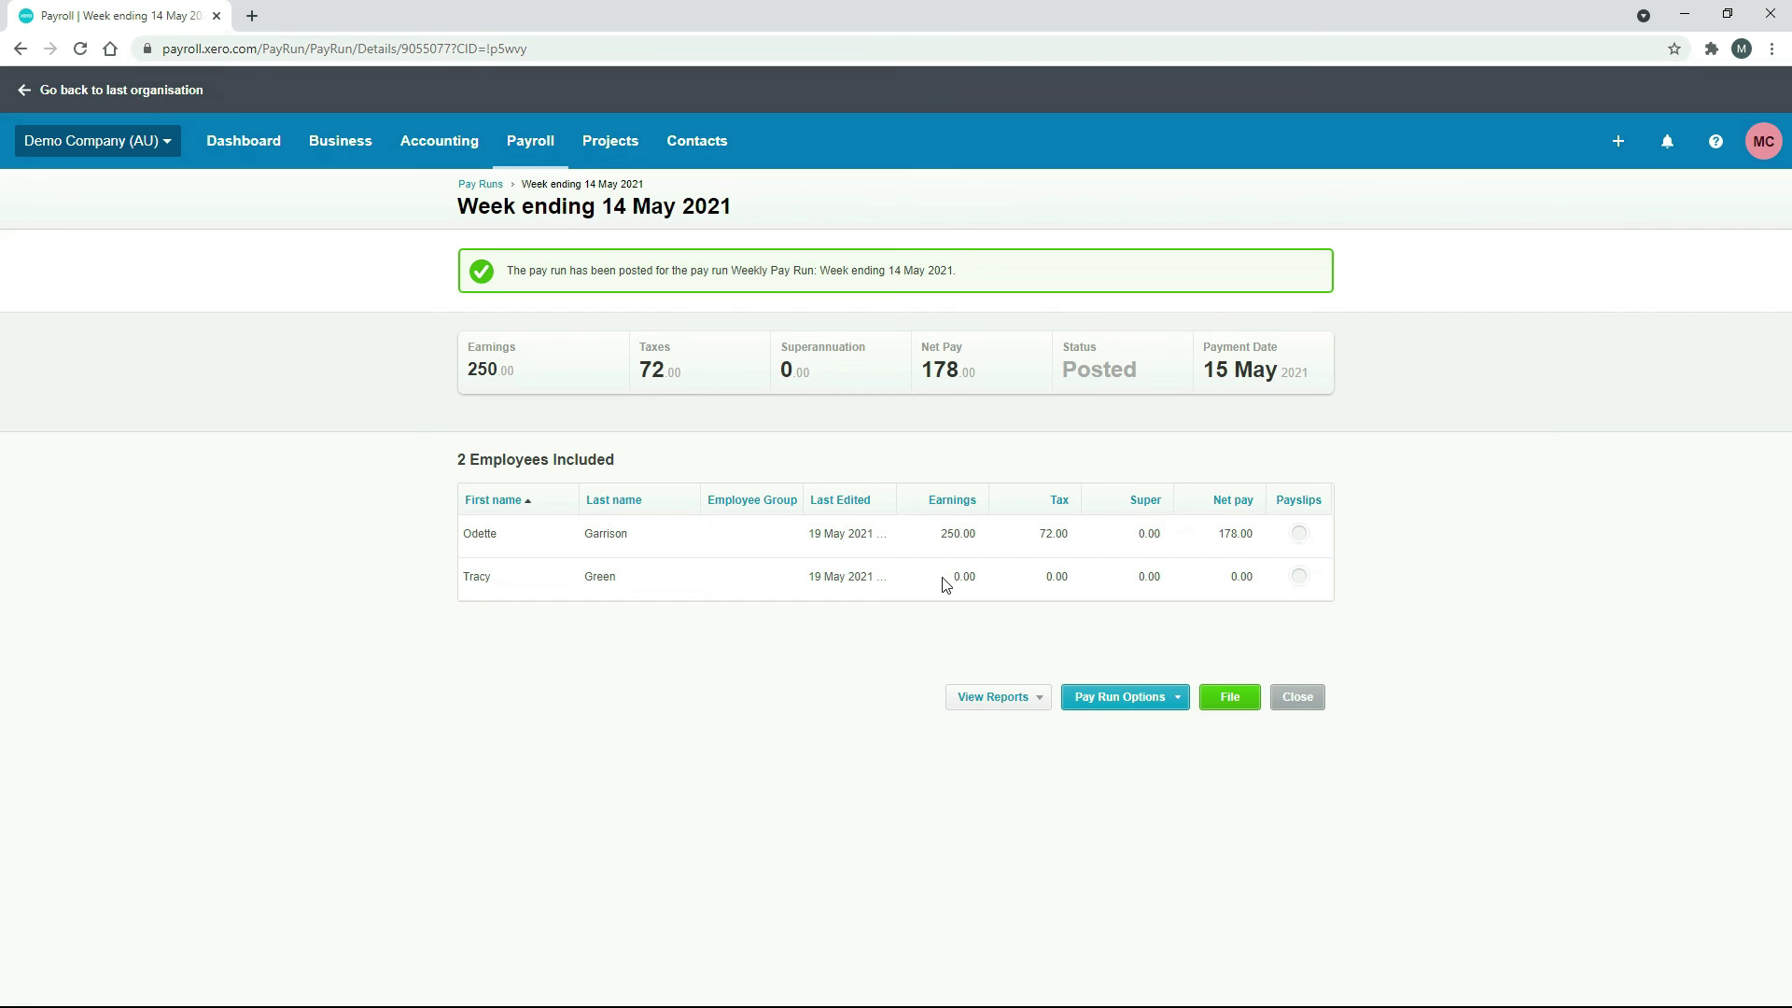